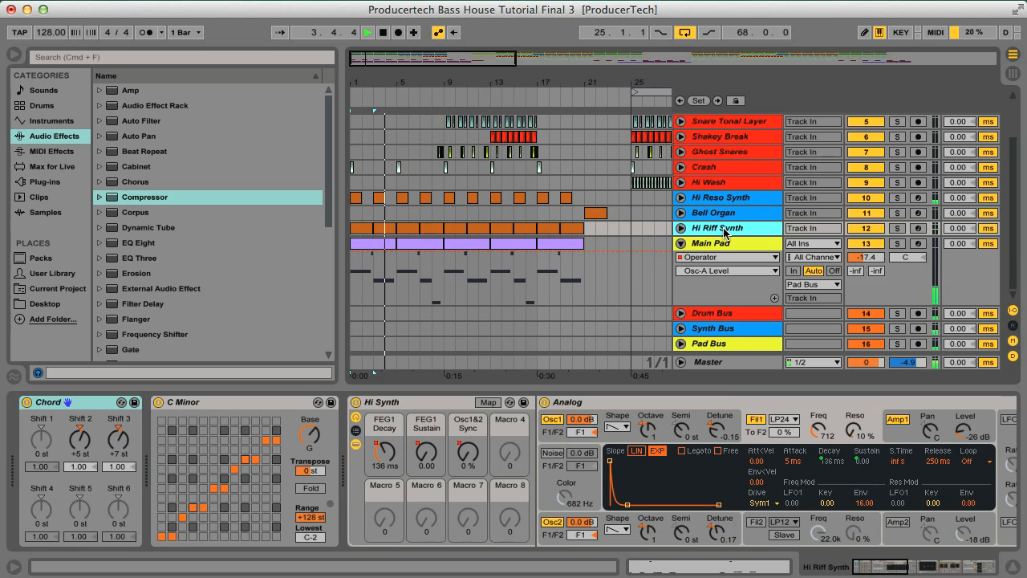
Examine the Hi Riff Synth, Hi Reso Synth and Main Pad tracks and their device chains while the arrangement plays.
click(935, 570)
drag(933, 571, 873, 566)
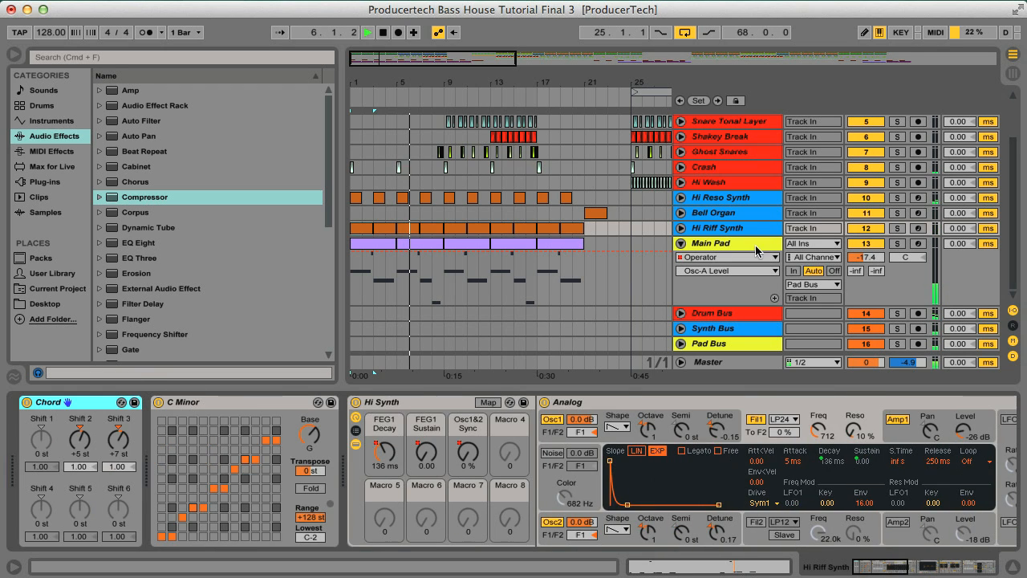
click(734, 199)
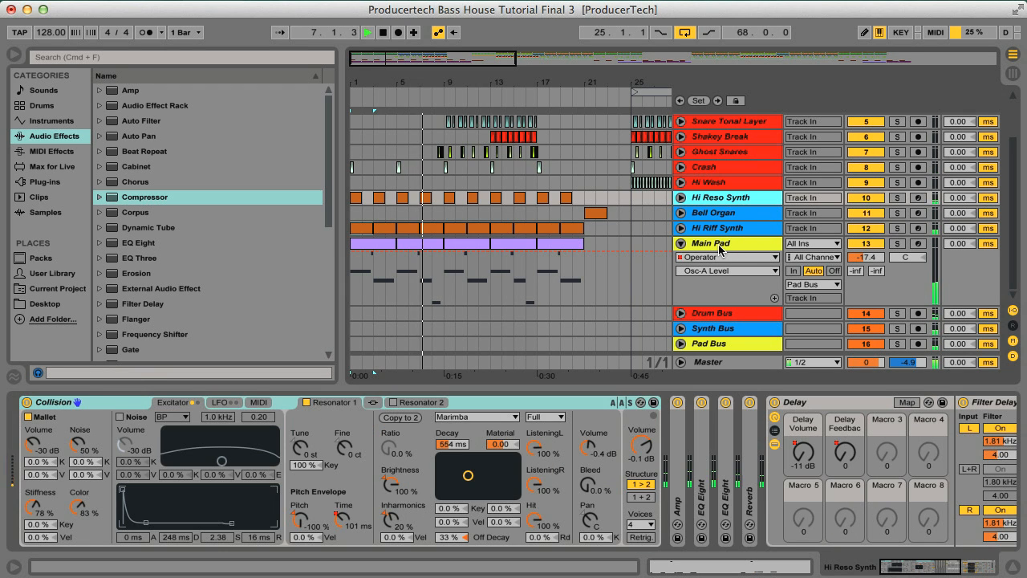
click(729, 246)
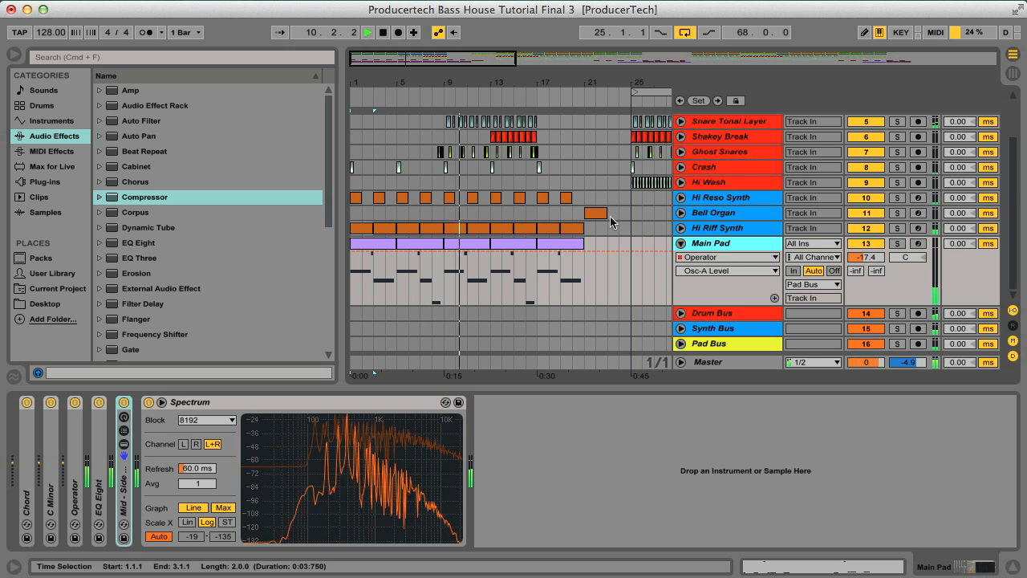
drag(554, 82, 554, 41)
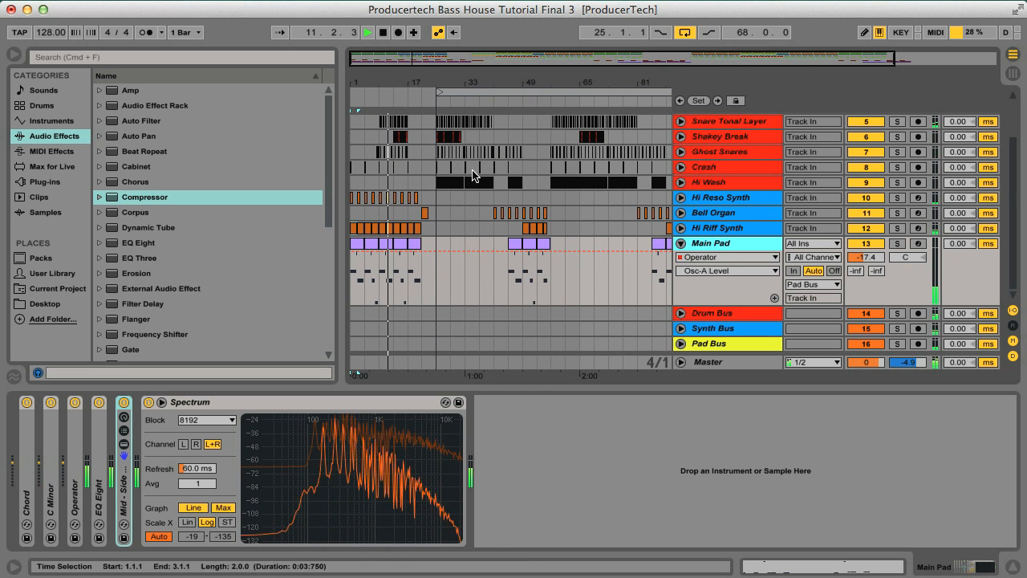
drag(673, 152, 699, 152)
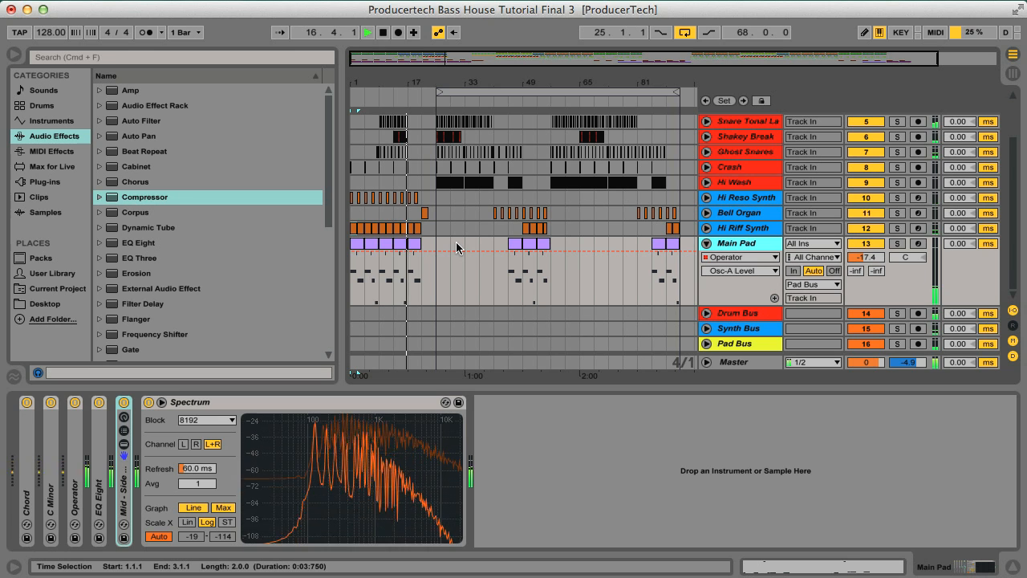
key(space)
drag(360, 83, 359, 129)
click(745, 202)
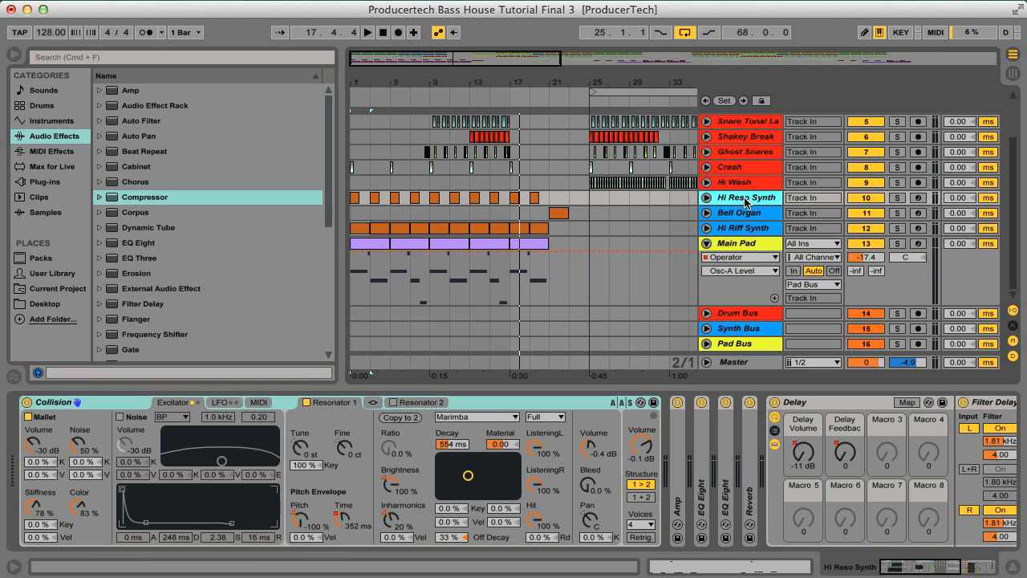
Solo the Main Pad track and expand its Operator device.
click(749, 246)
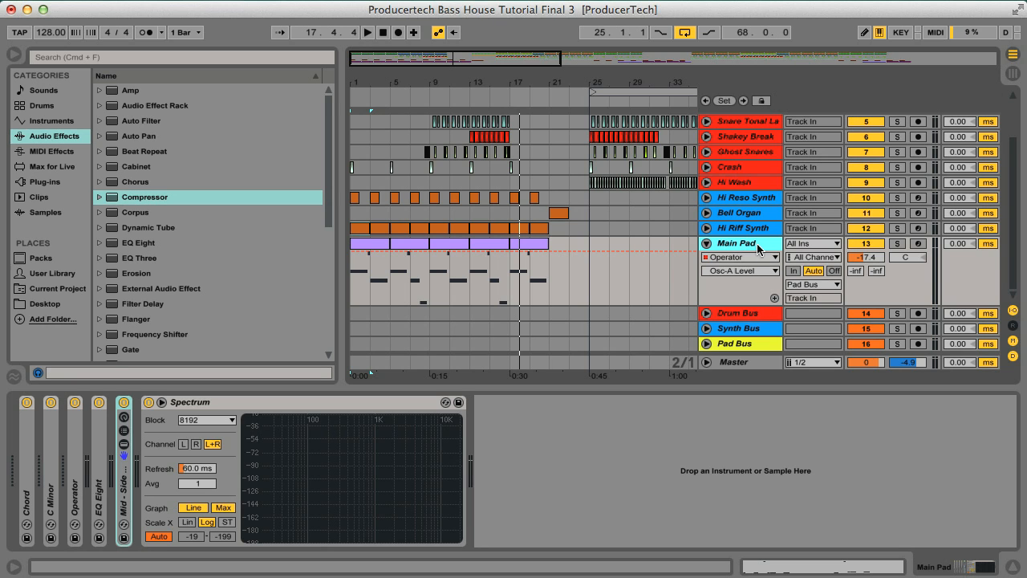
click(897, 243)
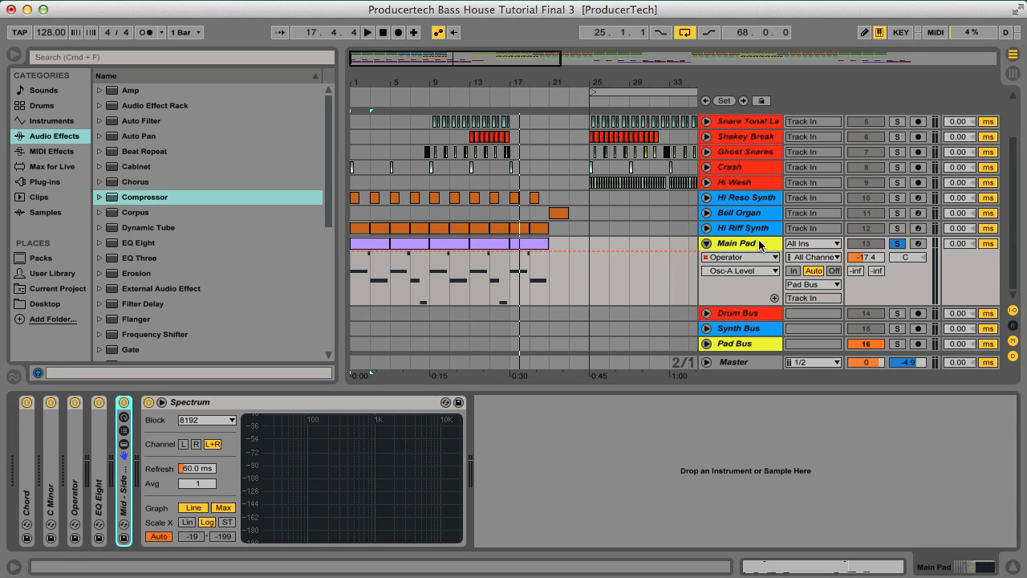
double_click(74, 487)
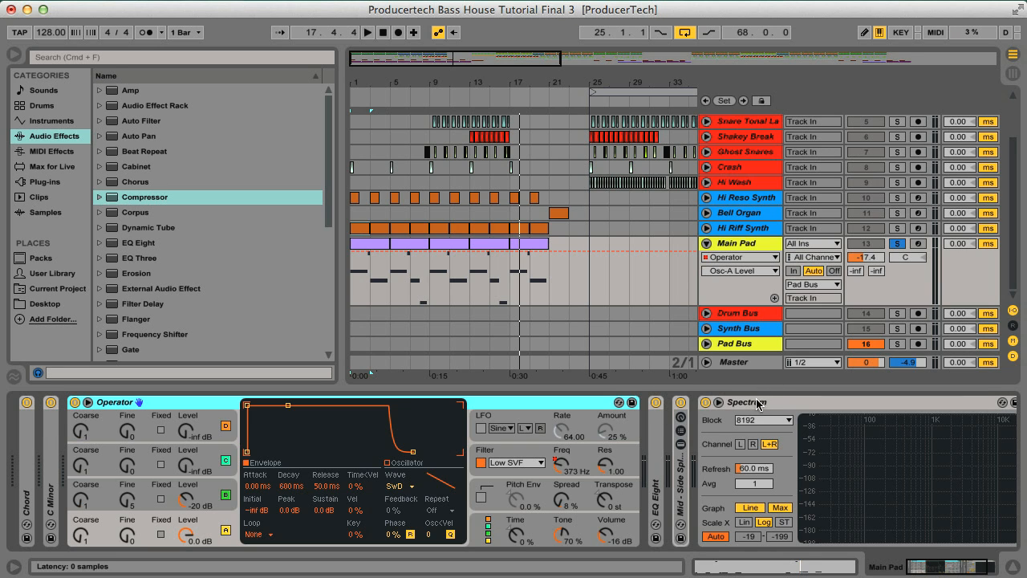
Turn off the EQ Eight, Mid-Side Splitter, Chord and C Minor devices on the Main Pad track.
click(656, 402)
click(681, 402)
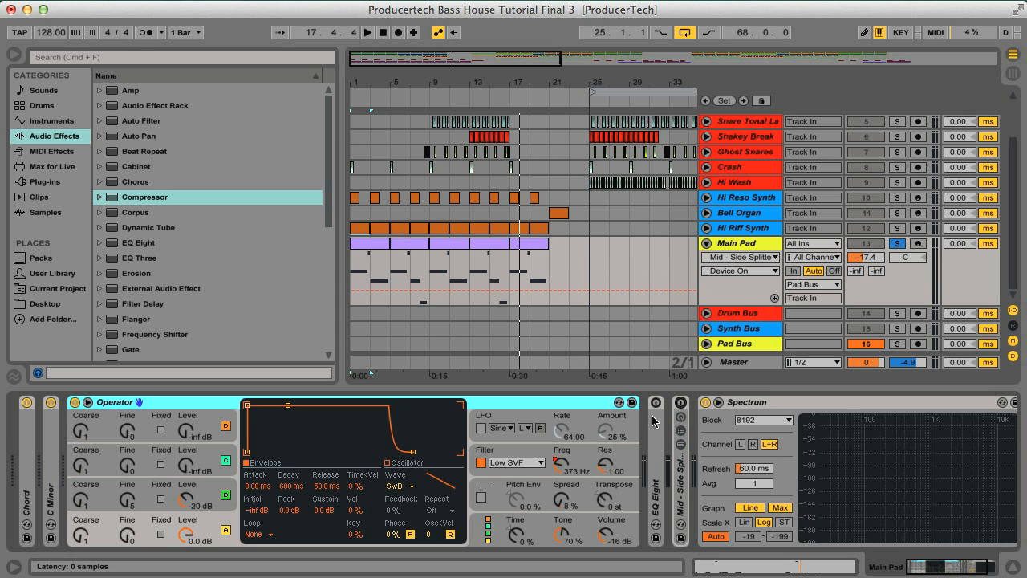
click(28, 404)
click(51, 403)
Audition the soloed Main Pad over its first four bars, from 1.1.1 to 5.1.1.
drag(405, 269, 353, 269)
key(space)
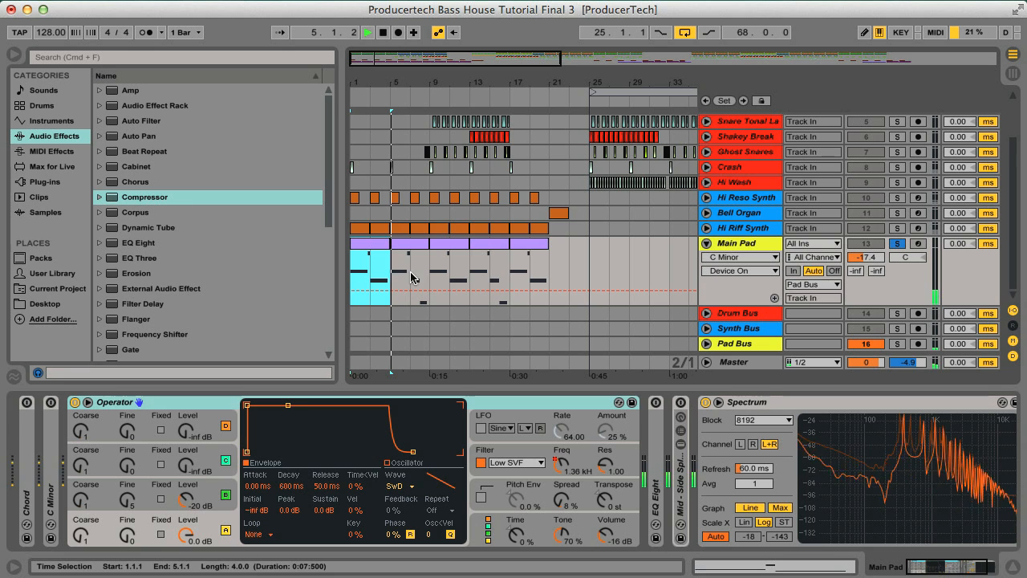
key(space)
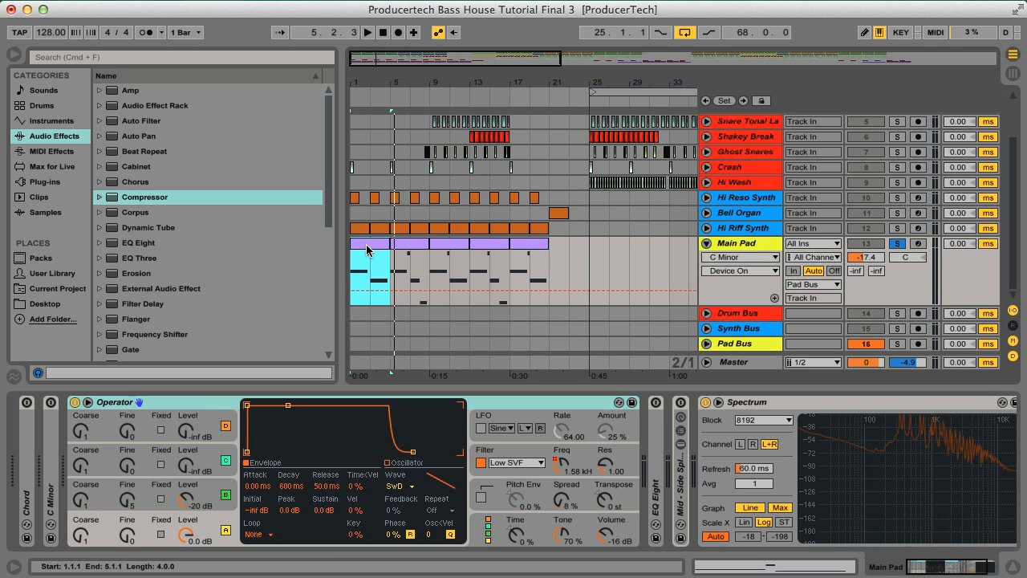
Review Operator's oscillator A tuning and waveform, and show the harmonics of its SwD wave.
click(145, 529)
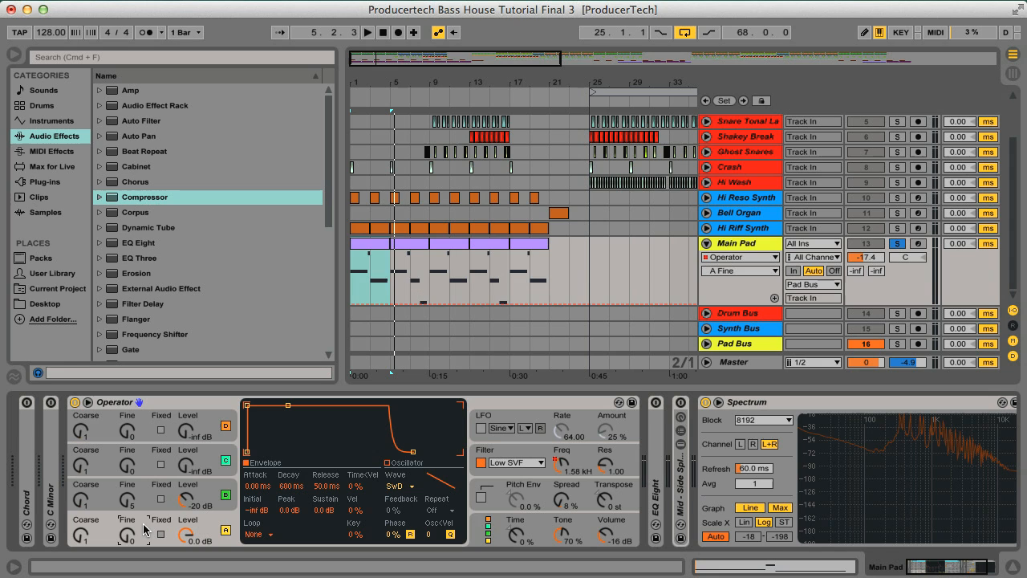
click(95, 527)
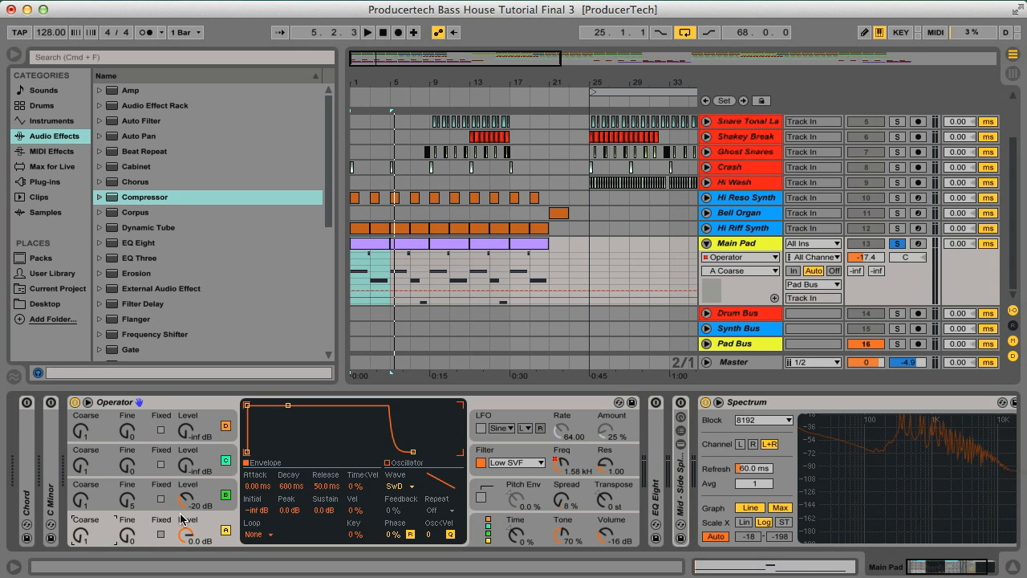
click(413, 487)
click(409, 331)
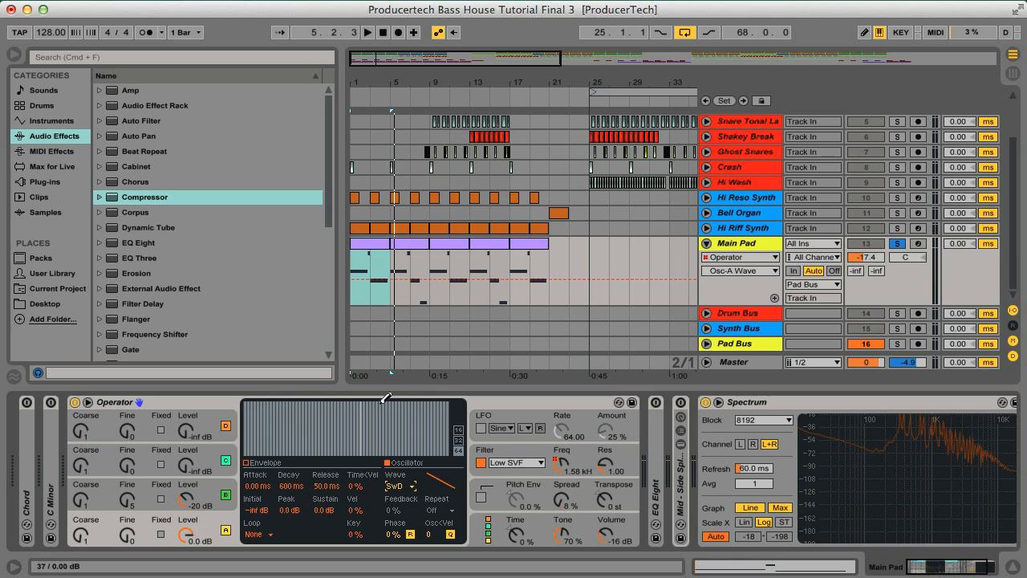
Try a hand-drawn harmonic curve for oscillator A's waveform, audition it, and undo the drawing.
mouse_move(248, 425)
mouse_down()
mouse_move(271, 408)
mouse_move(369, 429)
mouse_move(450, 418)
mouse_up()
key(space)
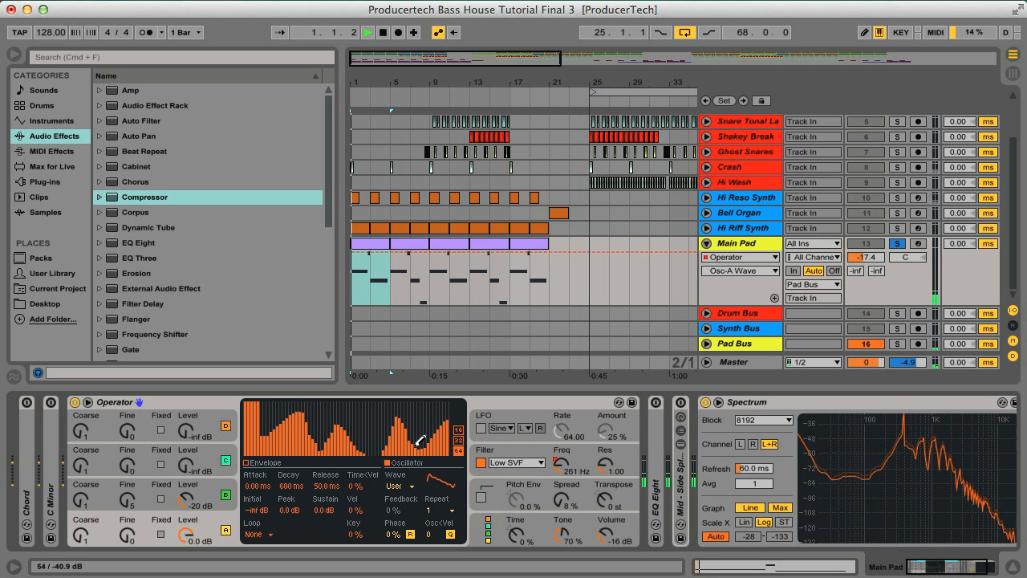
key(space)
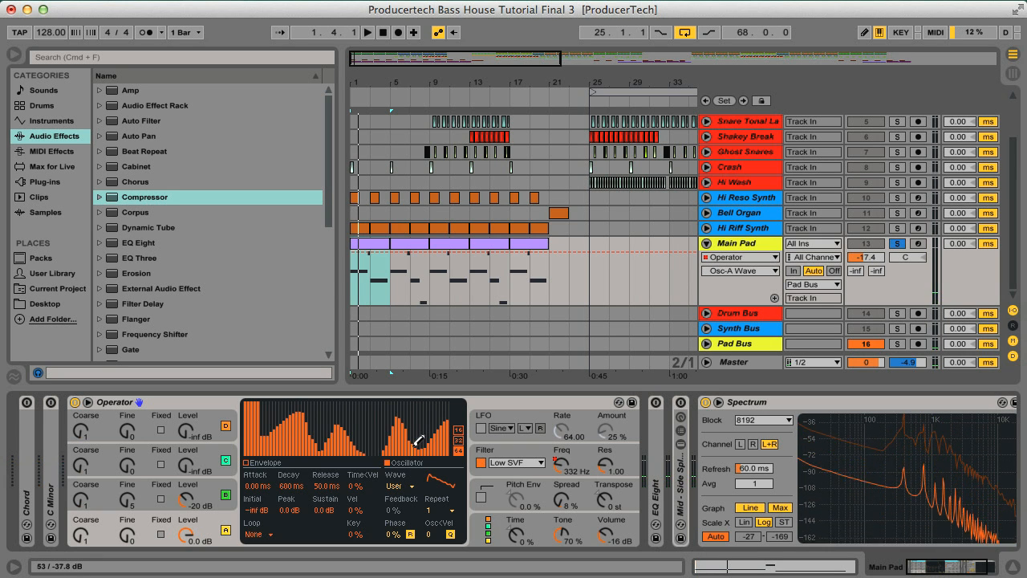
key(super+z)
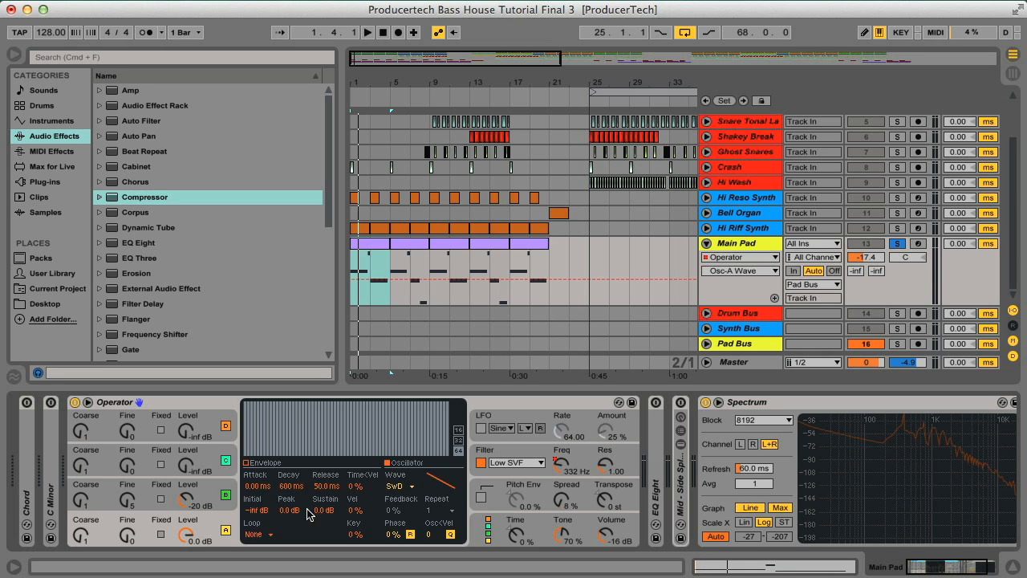
Show Operator's global algorithm settings and switch off oscillators C and D.
click(490, 532)
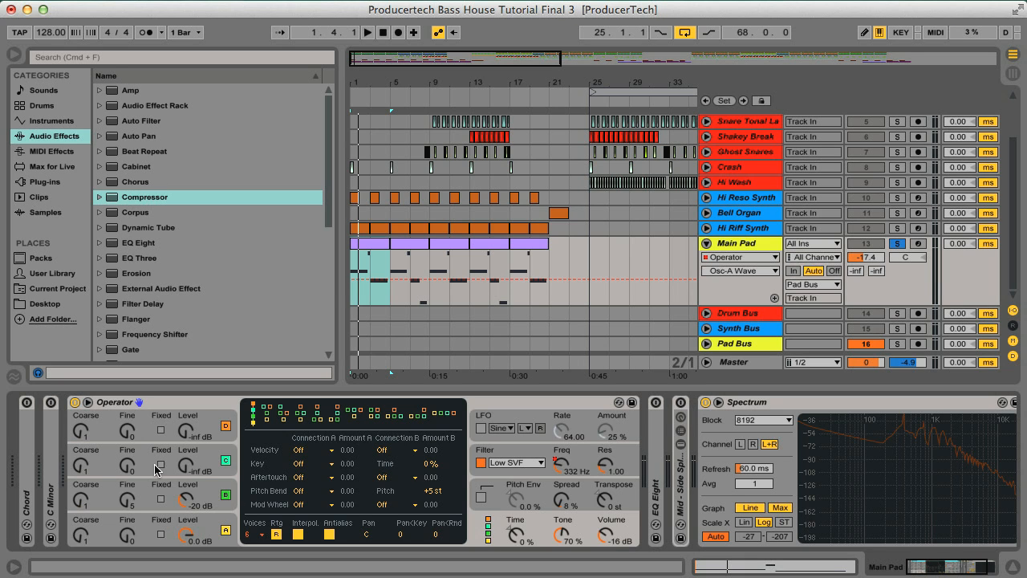
click(226, 462)
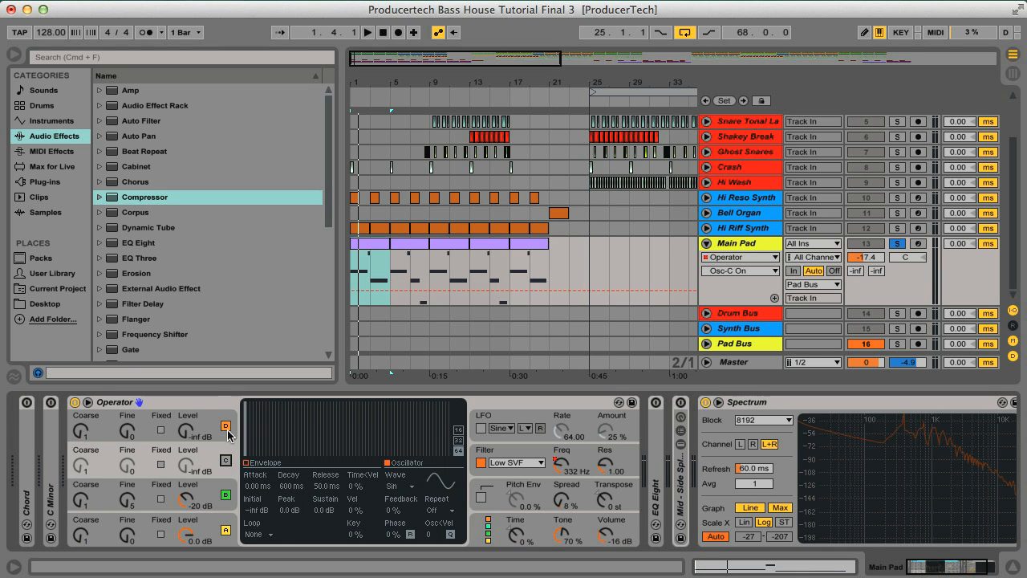
click(225, 429)
click(179, 432)
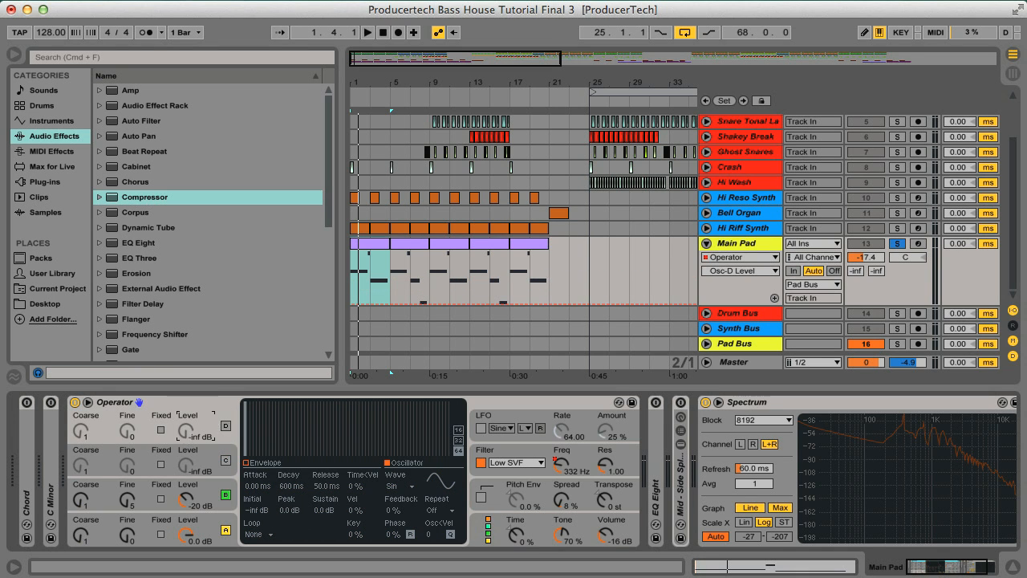
click(195, 469)
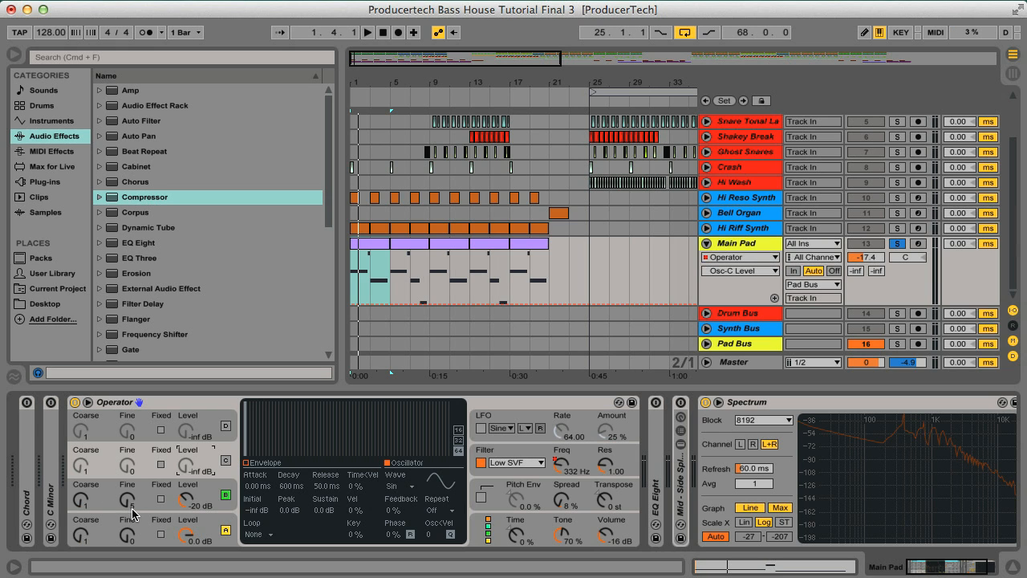
Compare the pad's sound with oscillator B switched off and on during playback, leaving the oscillator enabled.
click(85, 501)
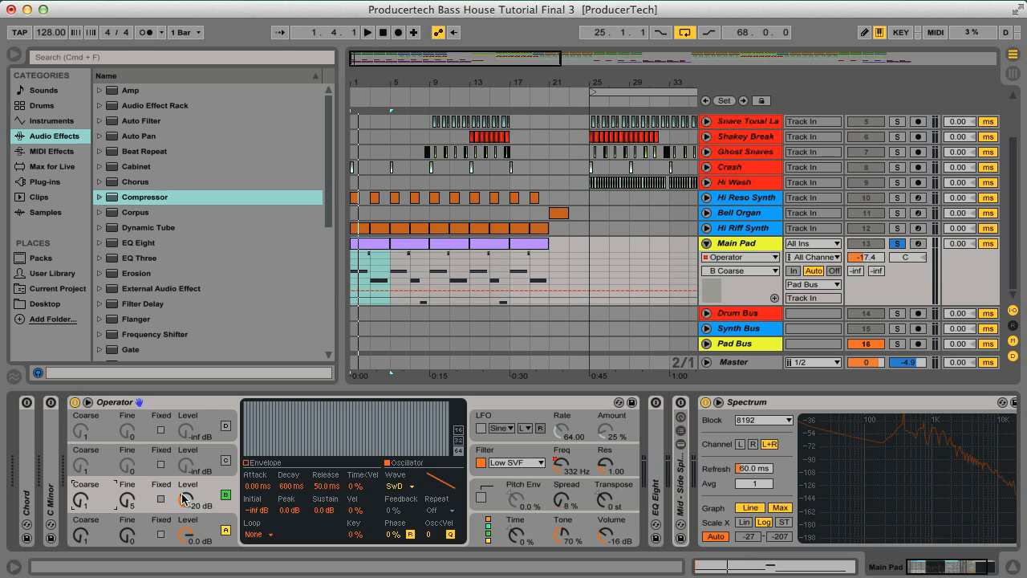
key(space)
click(226, 496)
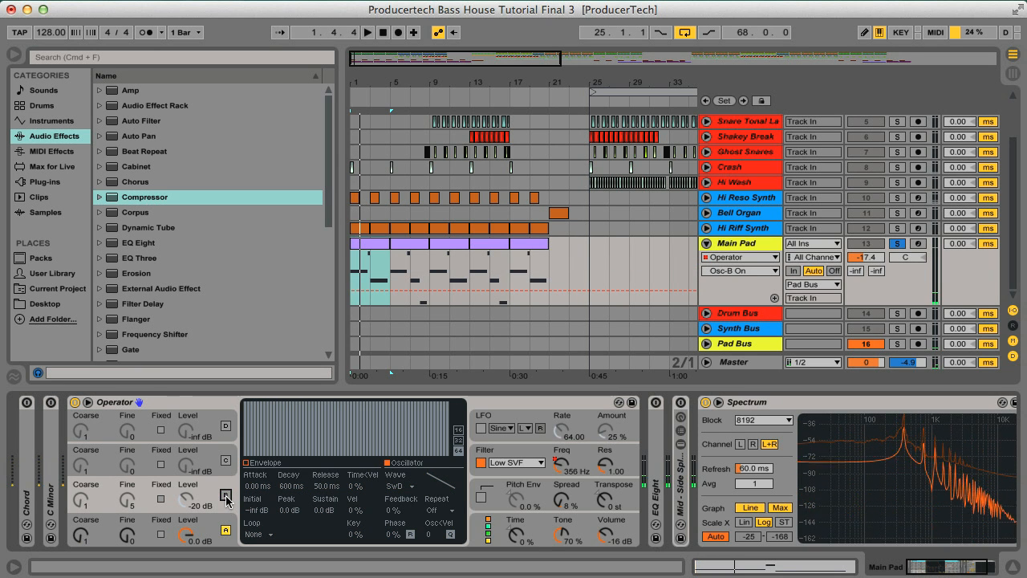
click(226, 496)
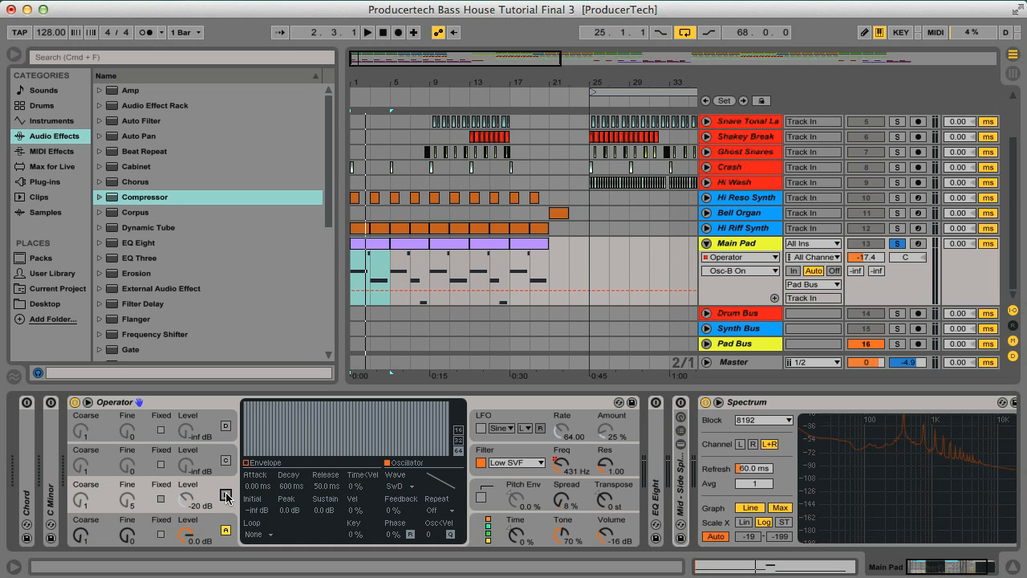
key(space)
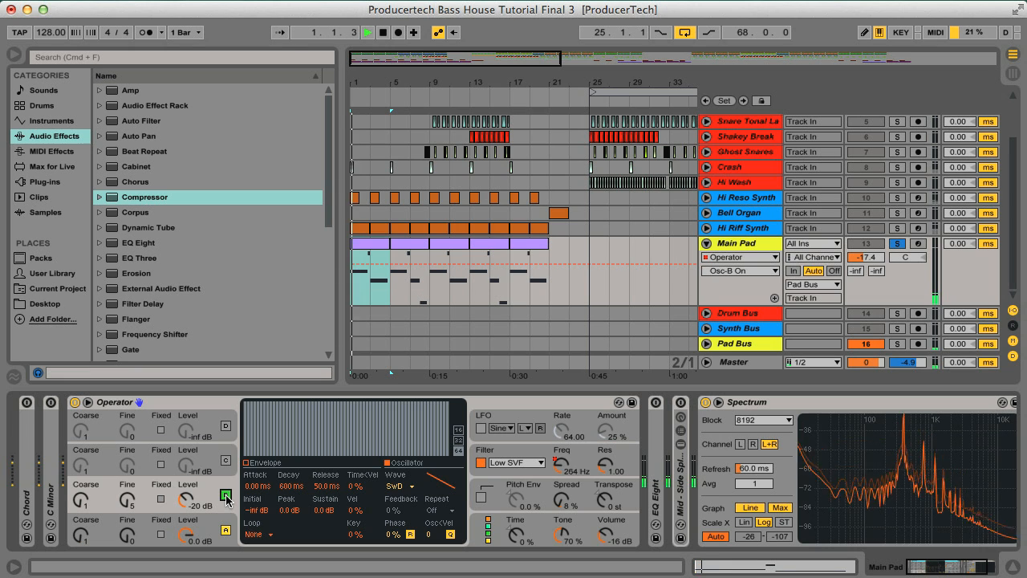
click(226, 496)
click(226, 496)
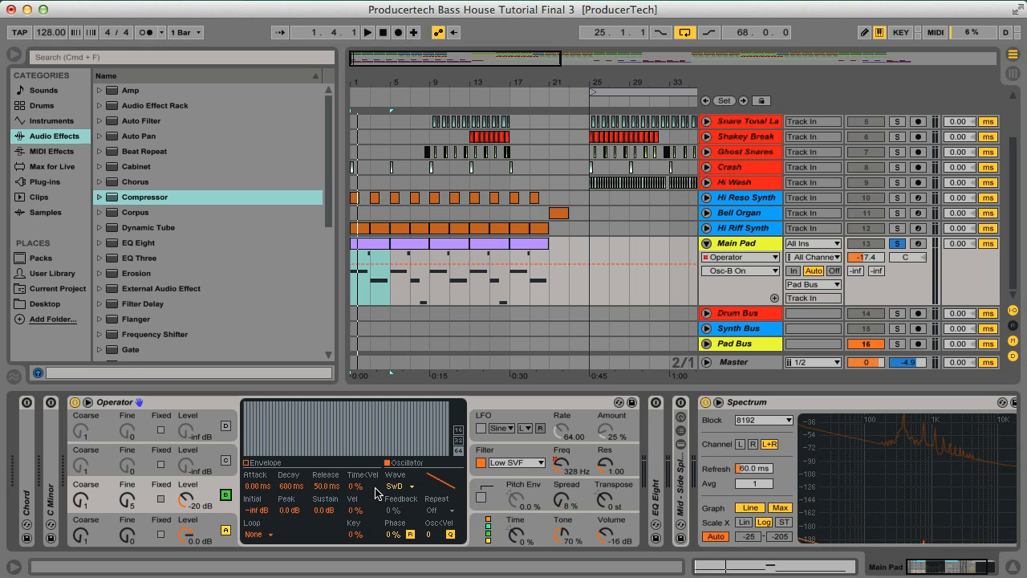
Show the settings of Operator's Low SVF filter and audition the pad.
click(146, 526)
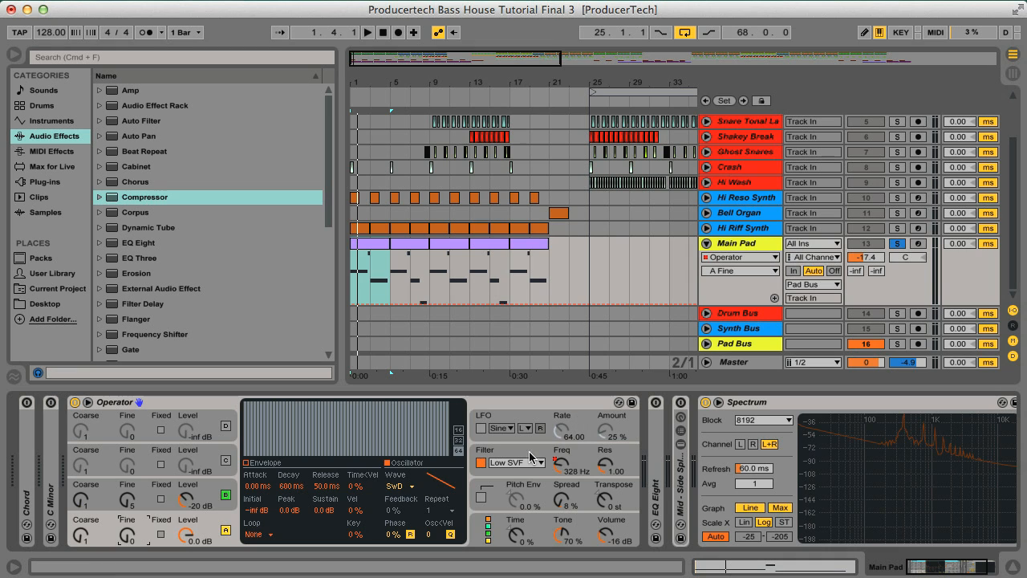
click(514, 474)
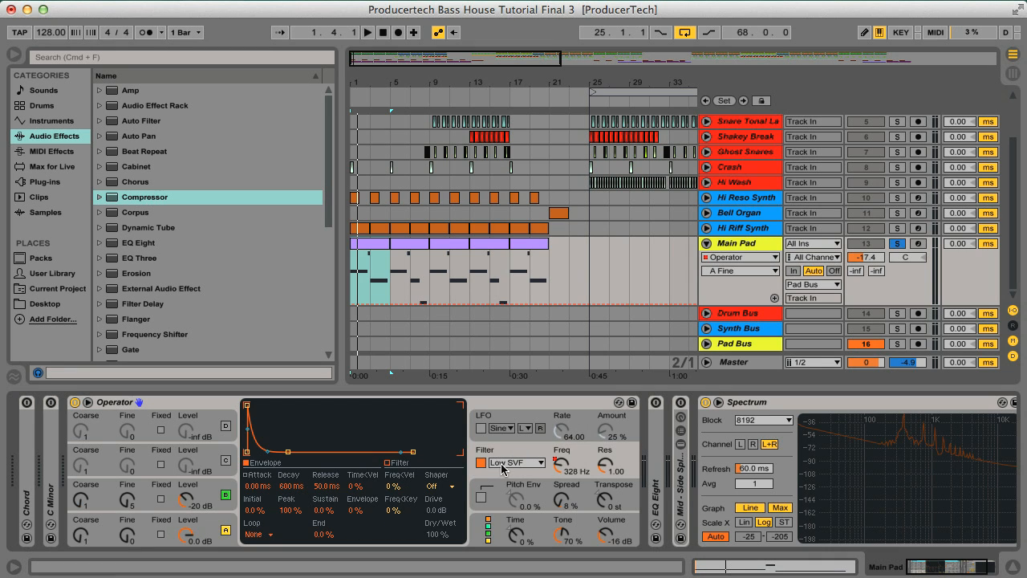
key(space)
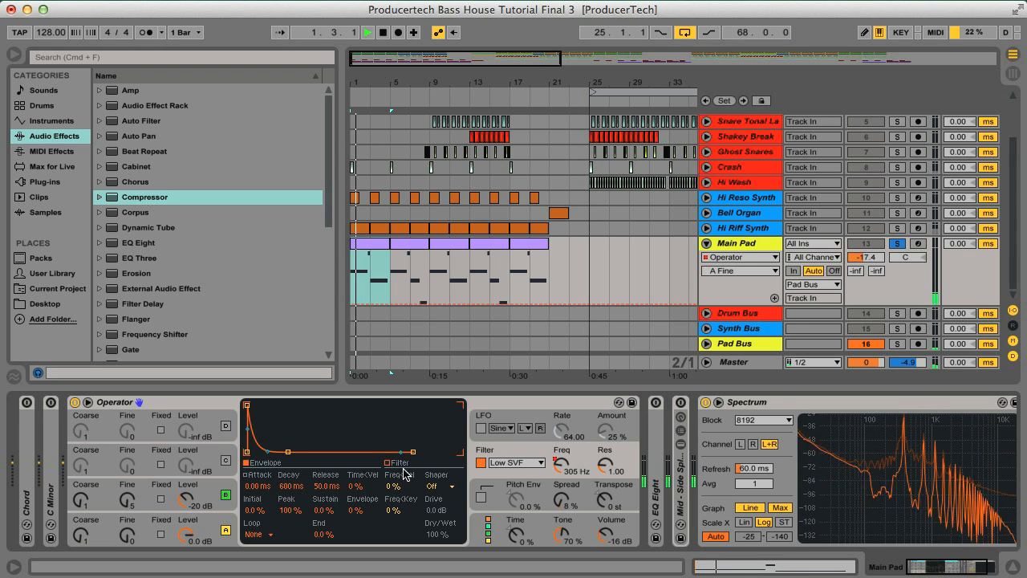
key(space)
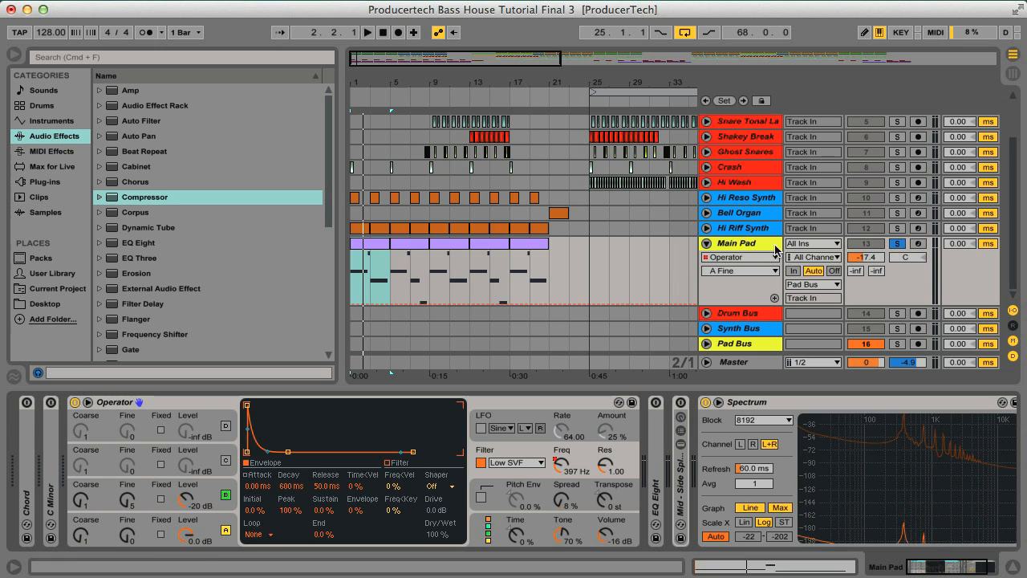
Show the Filter Freq automation on the Main Pad track and audition it from bar 5.
click(561, 464)
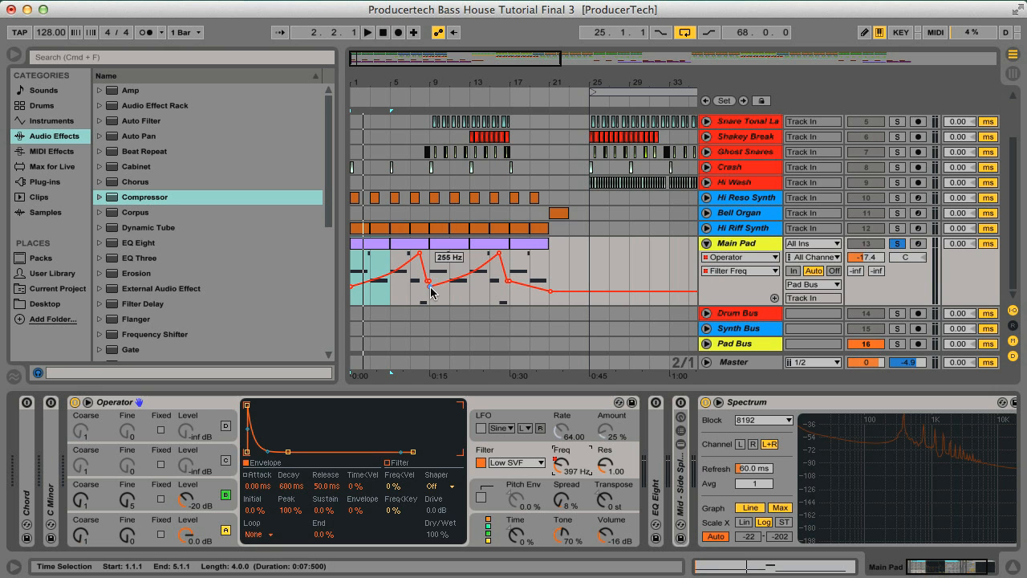
mouse_move(502, 257)
click(391, 293)
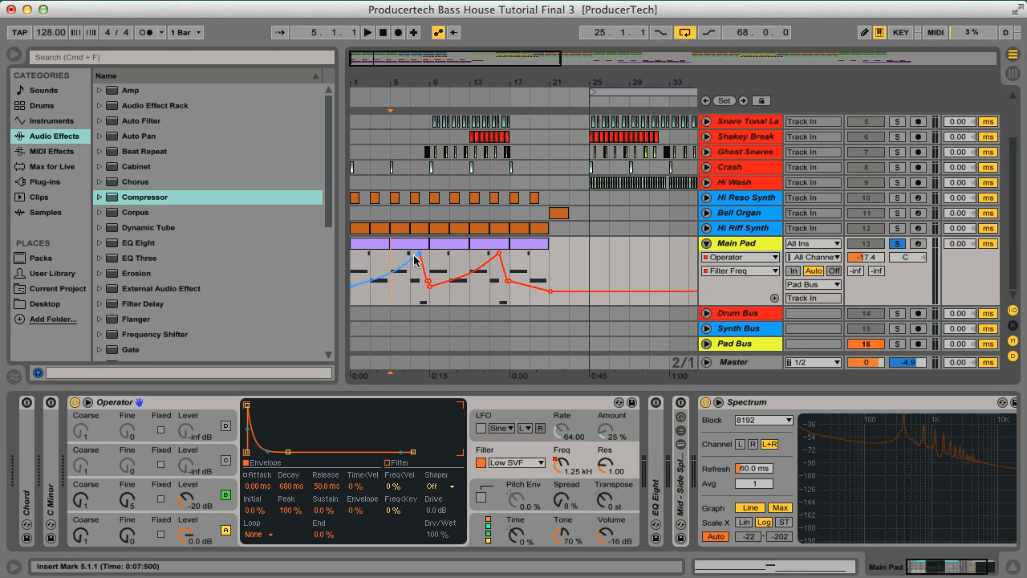
key(space)
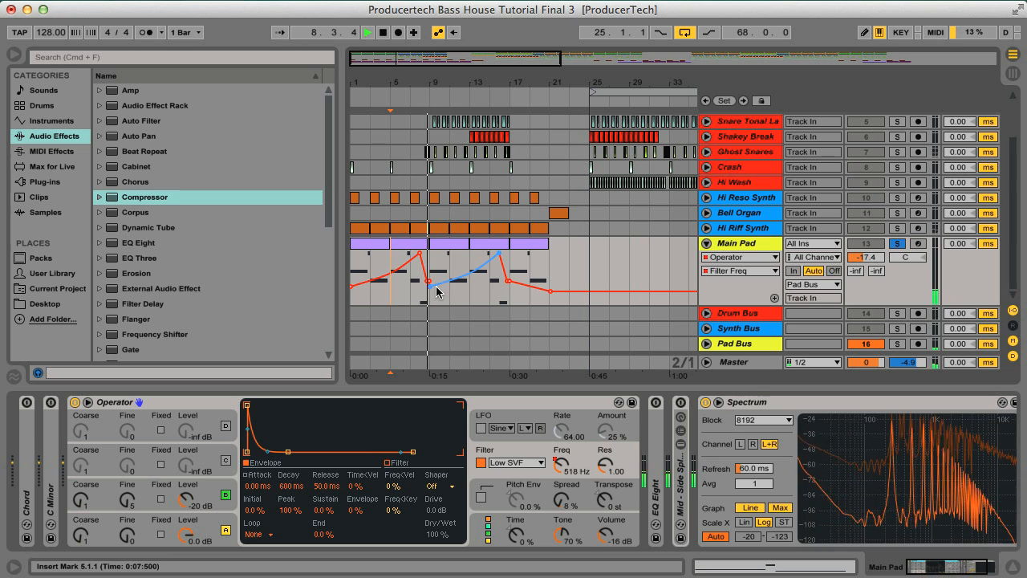
key(space)
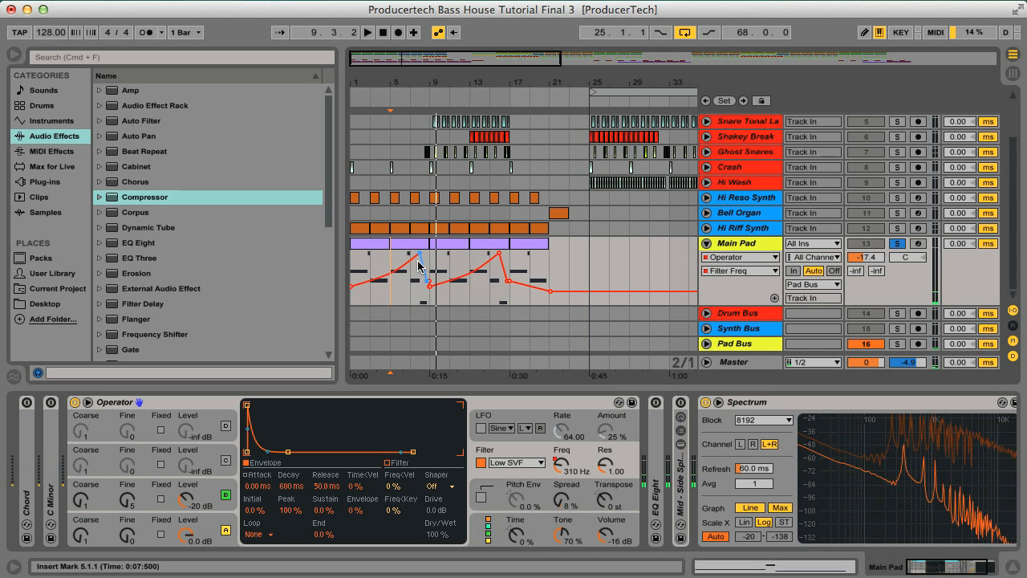
Open the first Main Pad clip and highlight the short B3 note at 2.4 among its MIDI notes.
click(370, 246)
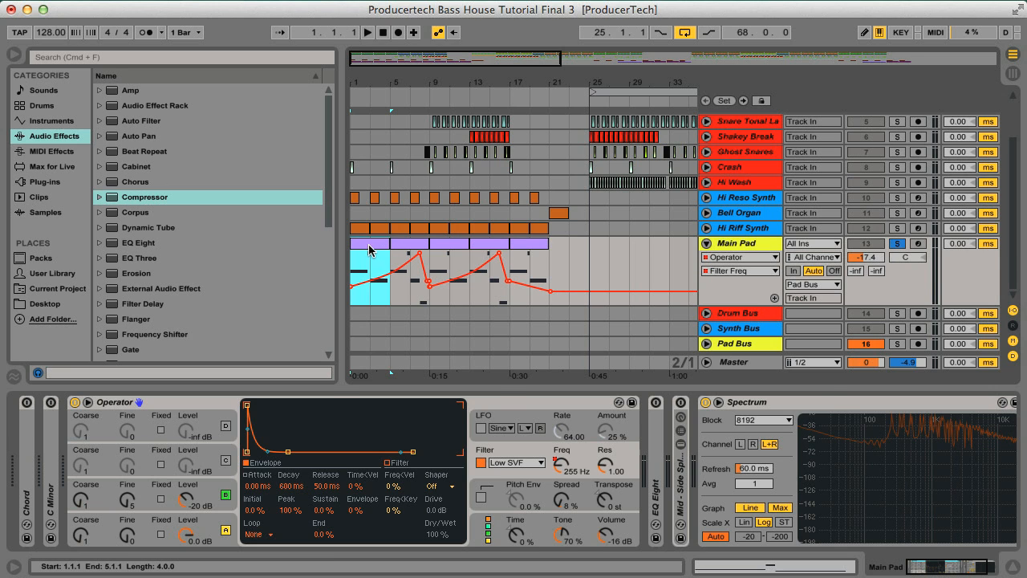
double_click(370, 245)
drag(614, 393, 683, 386)
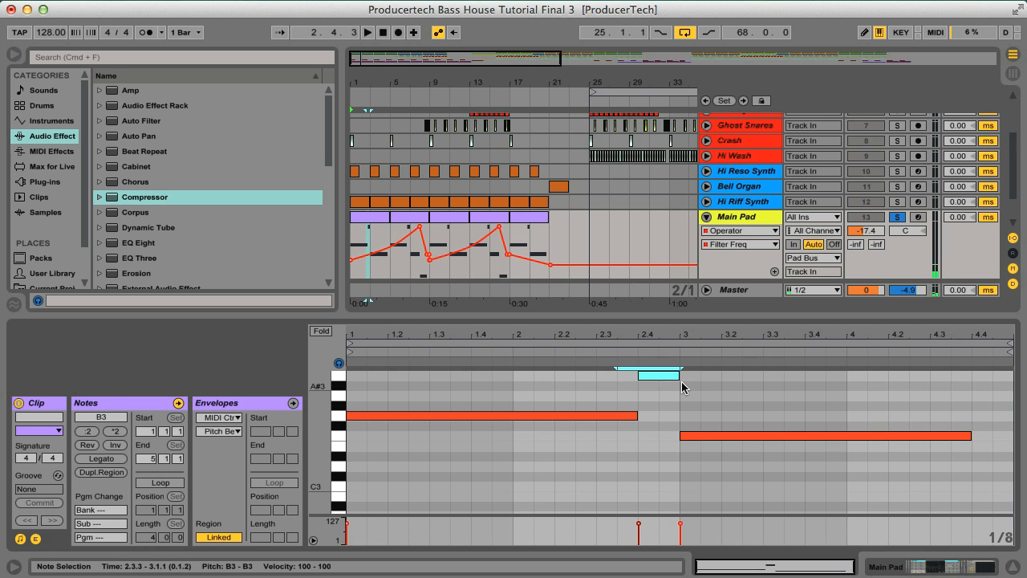
scroll(682, 383, up, 1)
drag(592, 369, 699, 430)
click(683, 415)
click(651, 400)
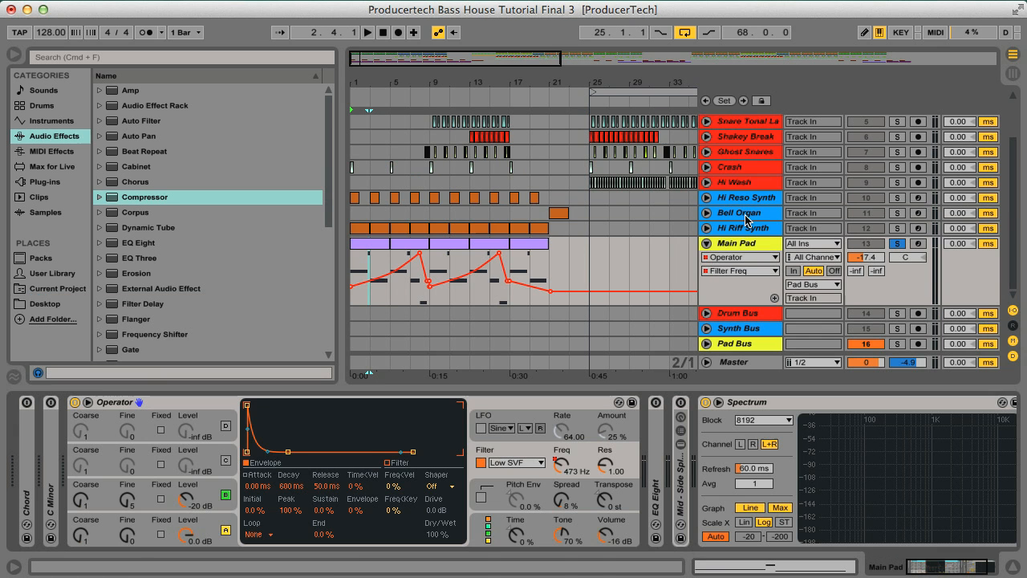
Return to the Main Pad device chain and unfold the existing Chord and C Minor MIDI effects.
click(748, 219)
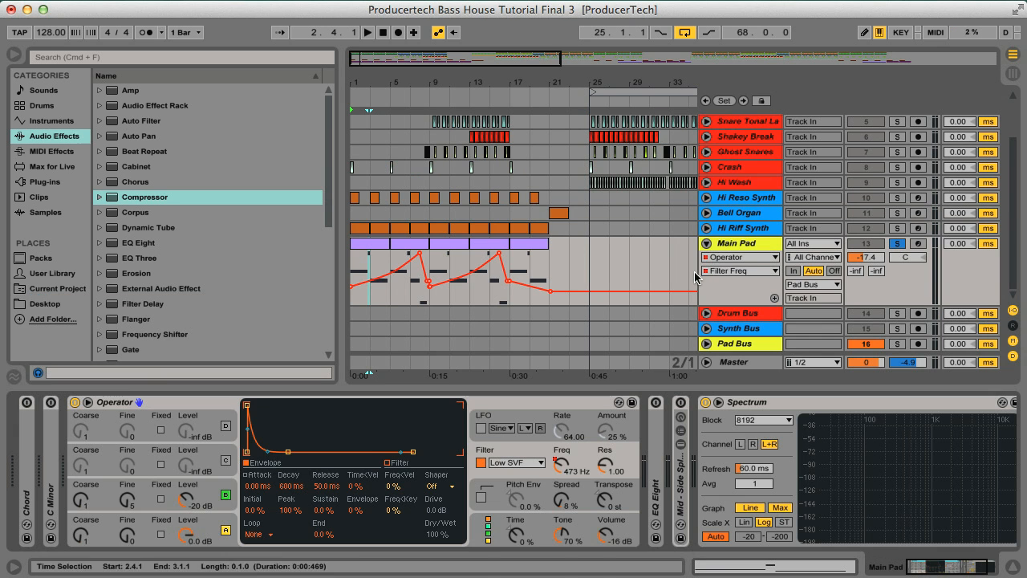
double_click(28, 434)
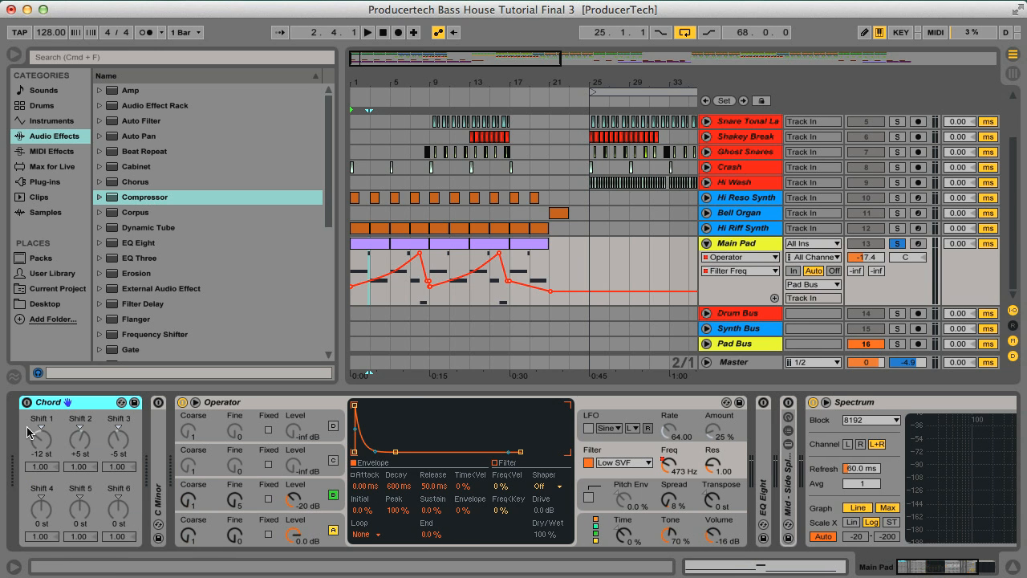
double_click(163, 438)
click(72, 403)
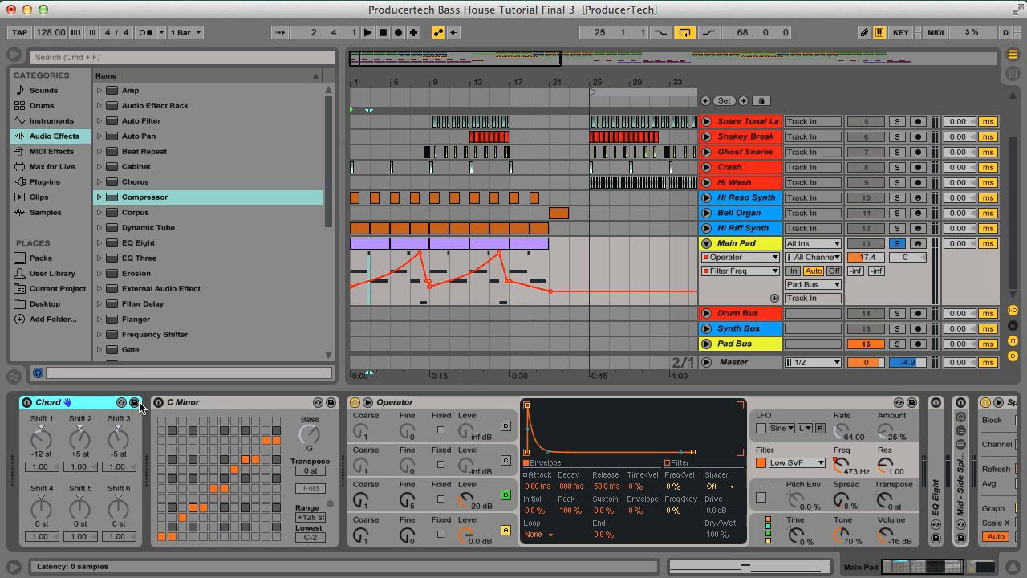
click(220, 403)
Show the first Main Pad clip's single-note pattern once more and return to the track's devices.
click(369, 251)
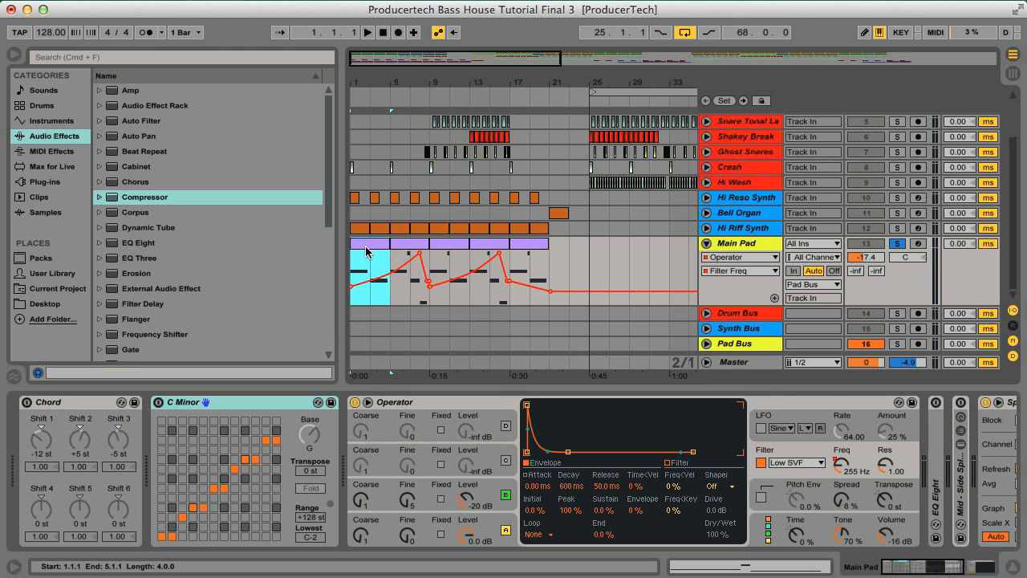
double_click(366, 251)
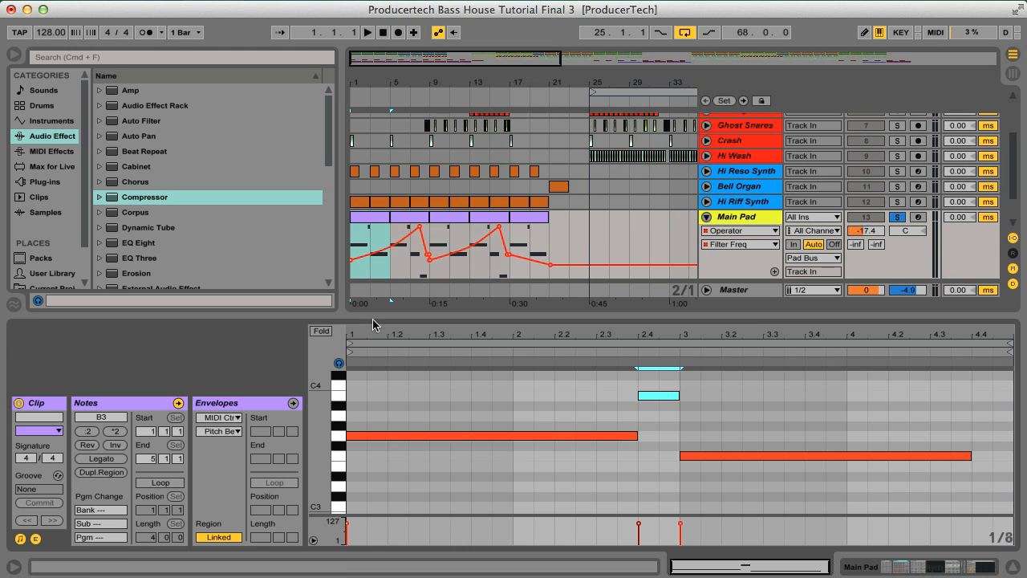
double_click(737, 217)
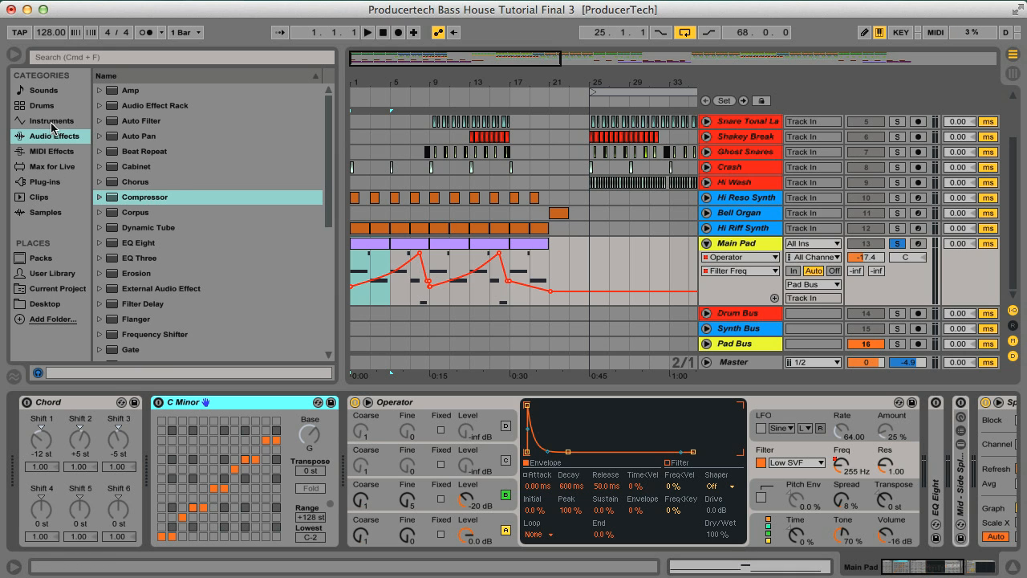
Insert a new Chord MIDI effect at the start of the Main Pad device chain and audition the pad.
click(51, 151)
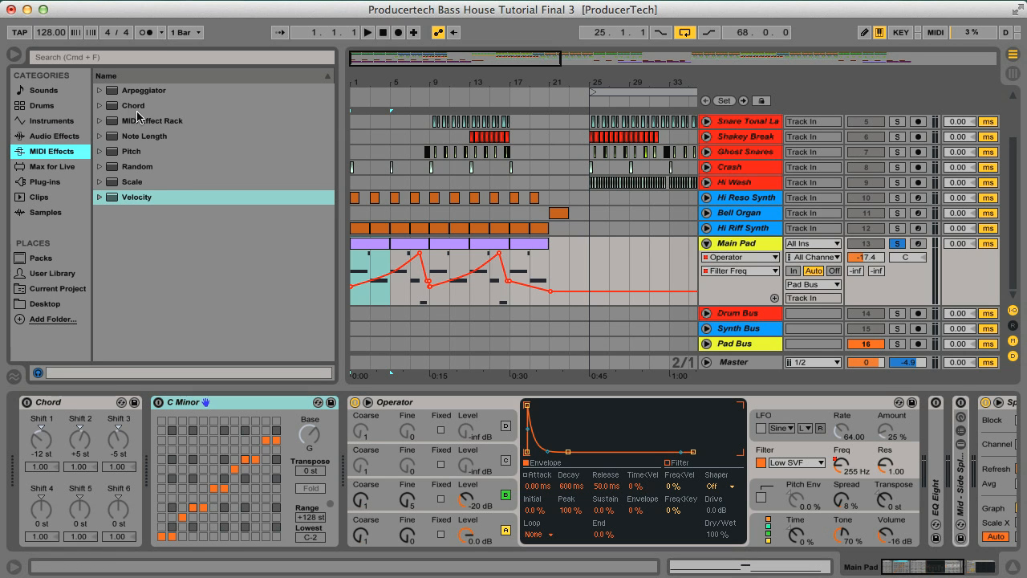
drag(132, 112, 21, 435)
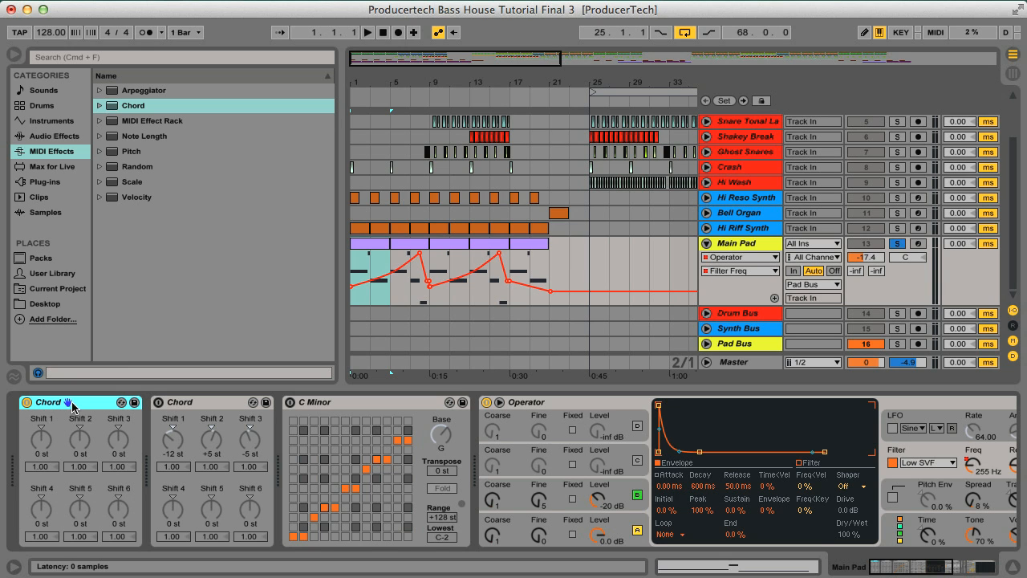
key(space)
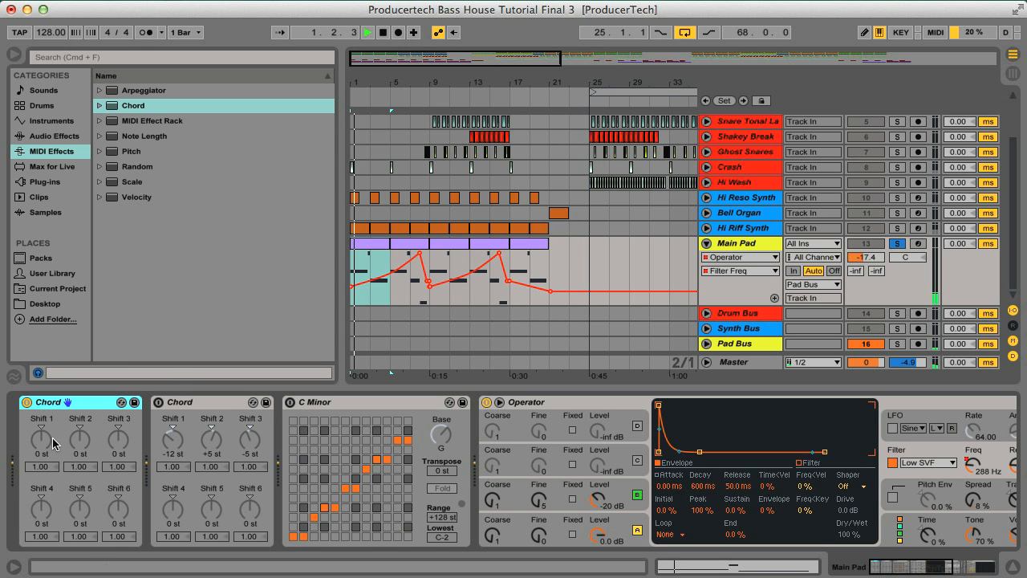
key(space)
Set Shift 1 of the new Chord effect to -12 st and audition the added octave.
drag(42, 440, 42, 451)
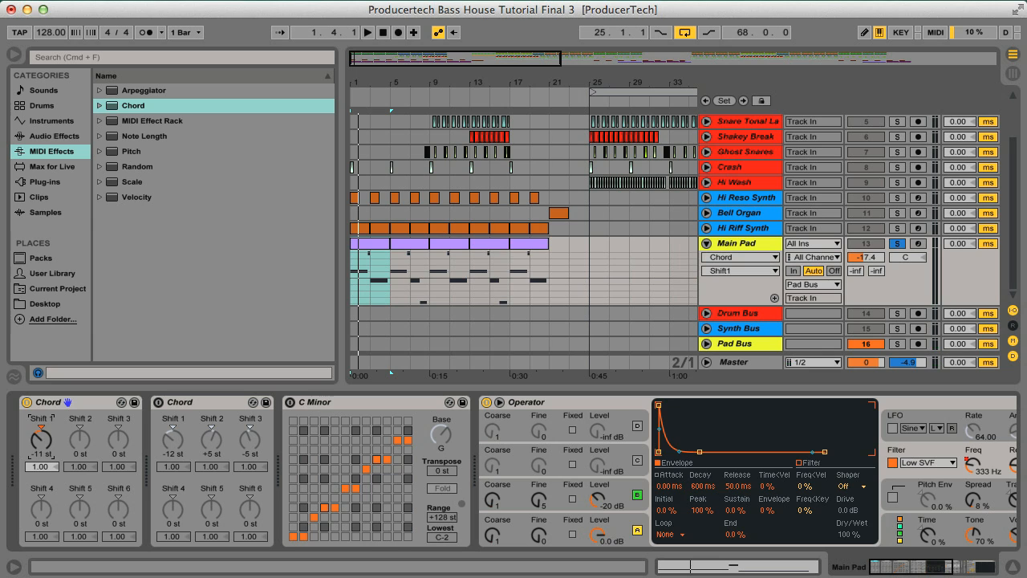
click(80, 440)
key(space)
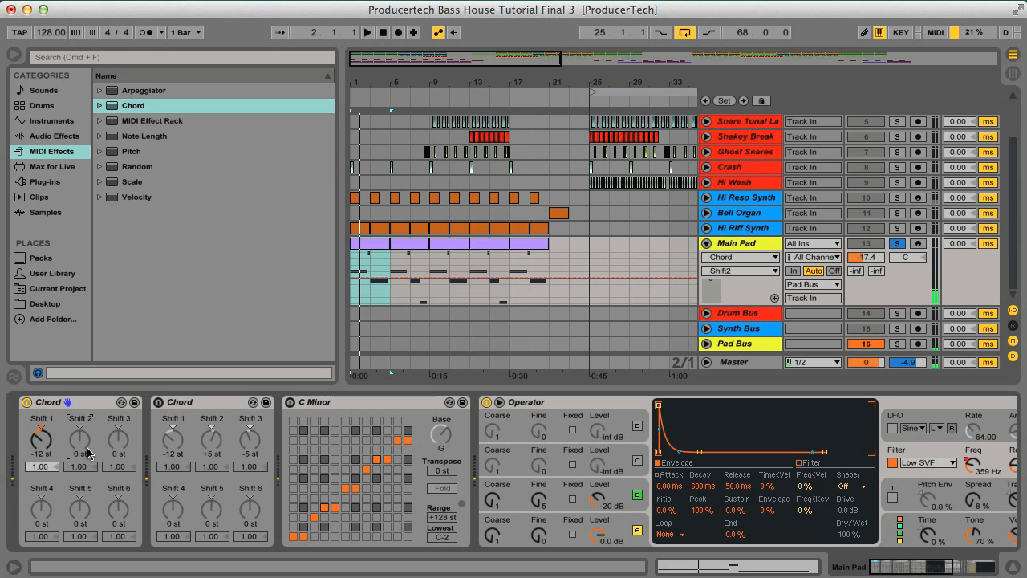
Set Shift 2 of the new Chord effect to +5 st and audition the pad.
drag(84, 448, 79, 436)
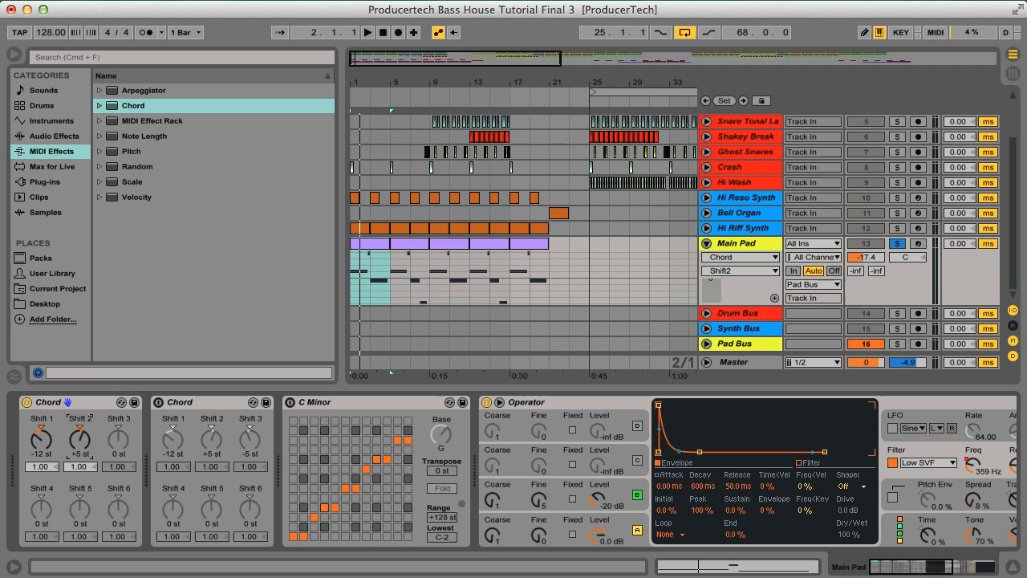
click(102, 448)
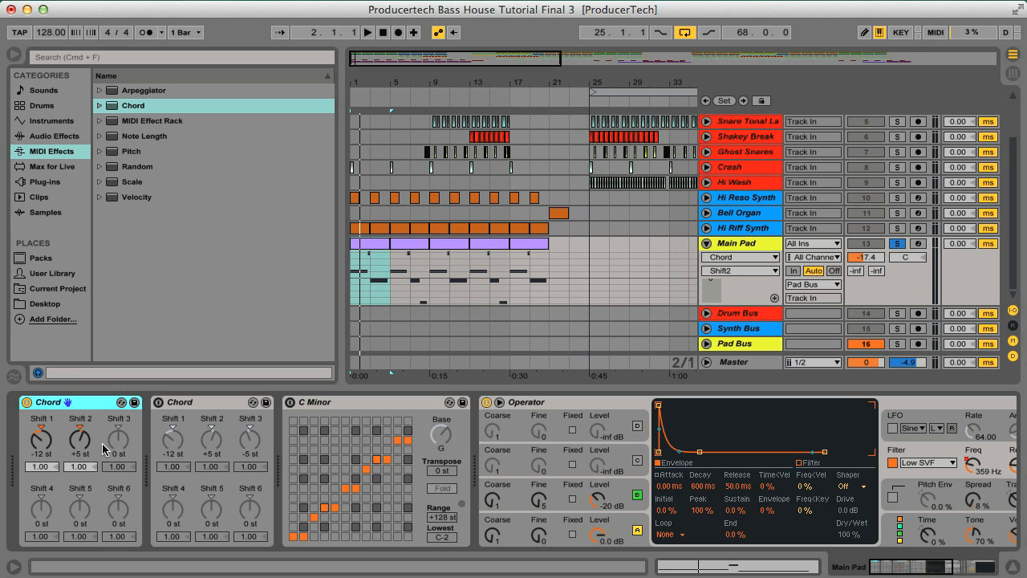
key(space)
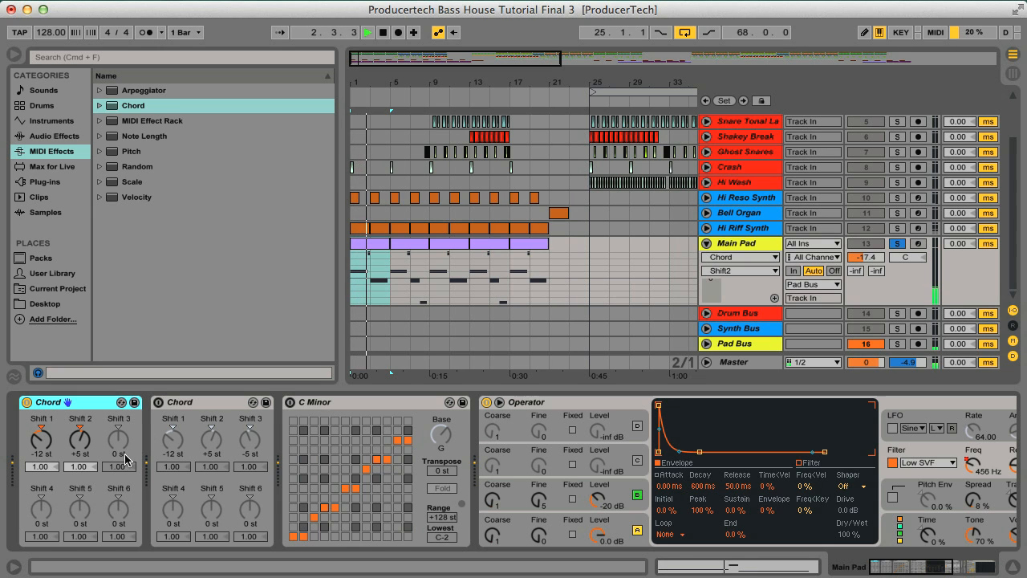
key(space)
Set Shift 3 of the new Chord effect to -5 st and audition the full chord.
click(120, 441)
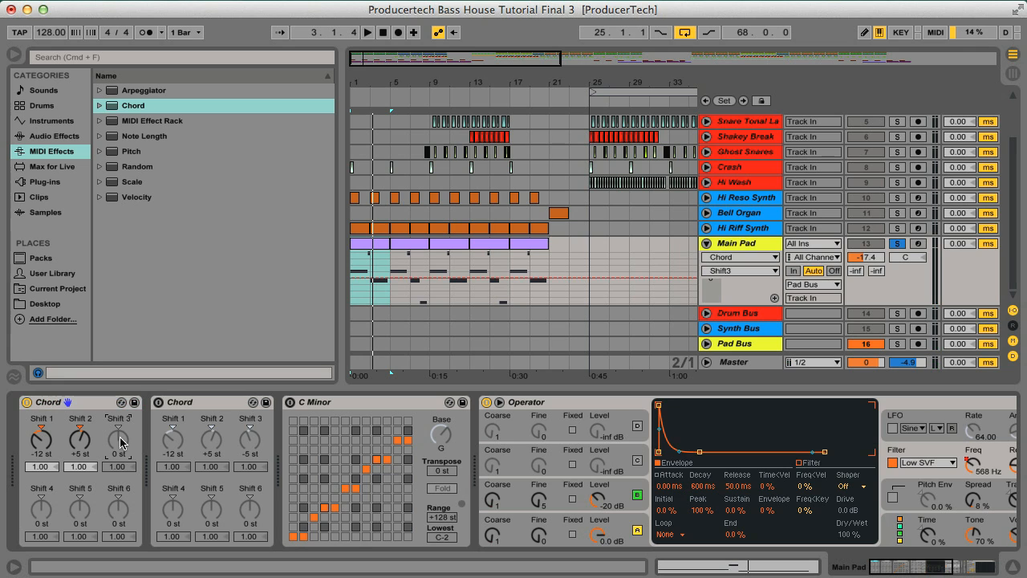
drag(121, 436, 121, 445)
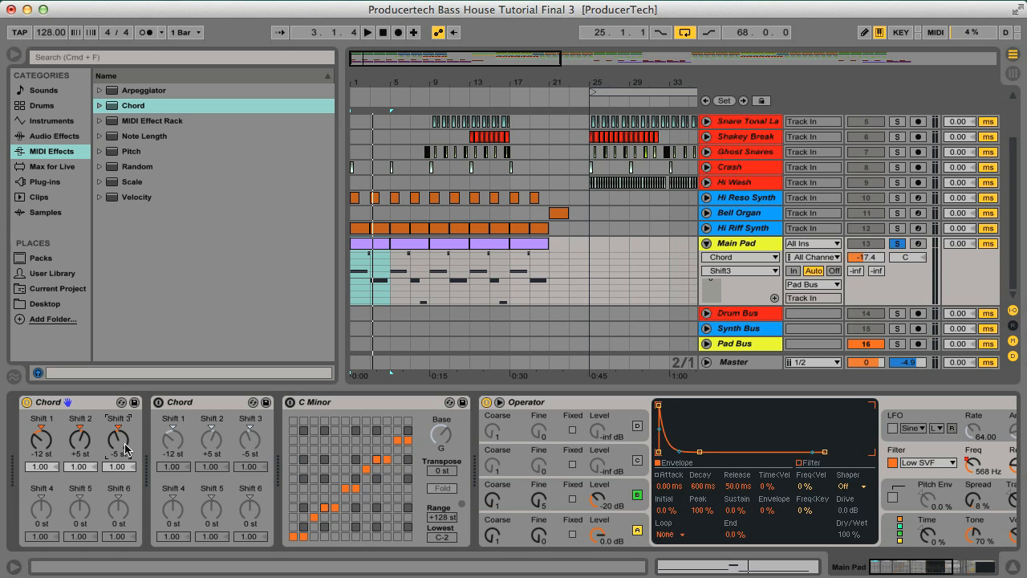
key(space)
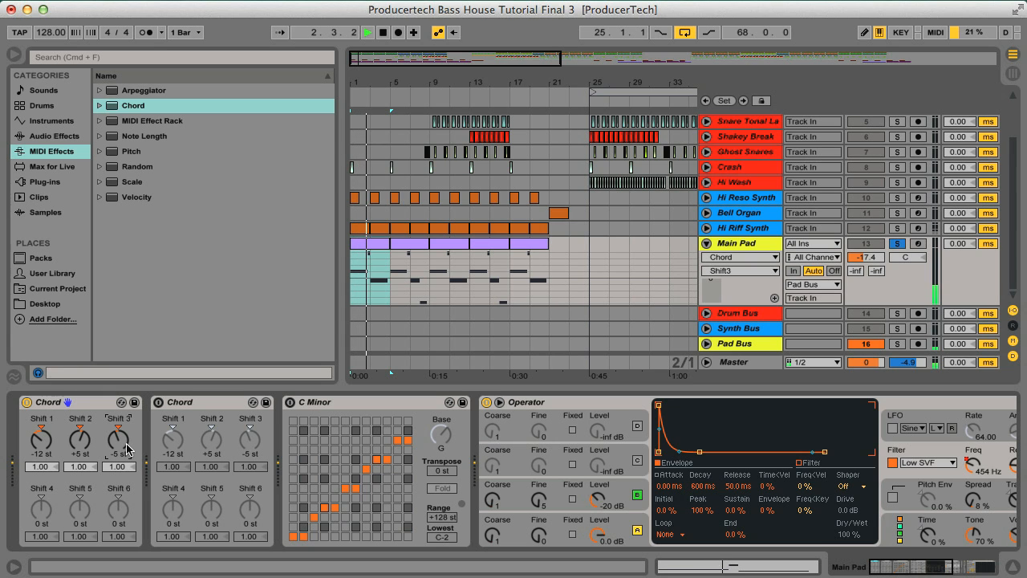
key(space)
Show the short B3 note in the first Main Pad clip and go back to the track's devices.
click(374, 247)
double_click(375, 247)
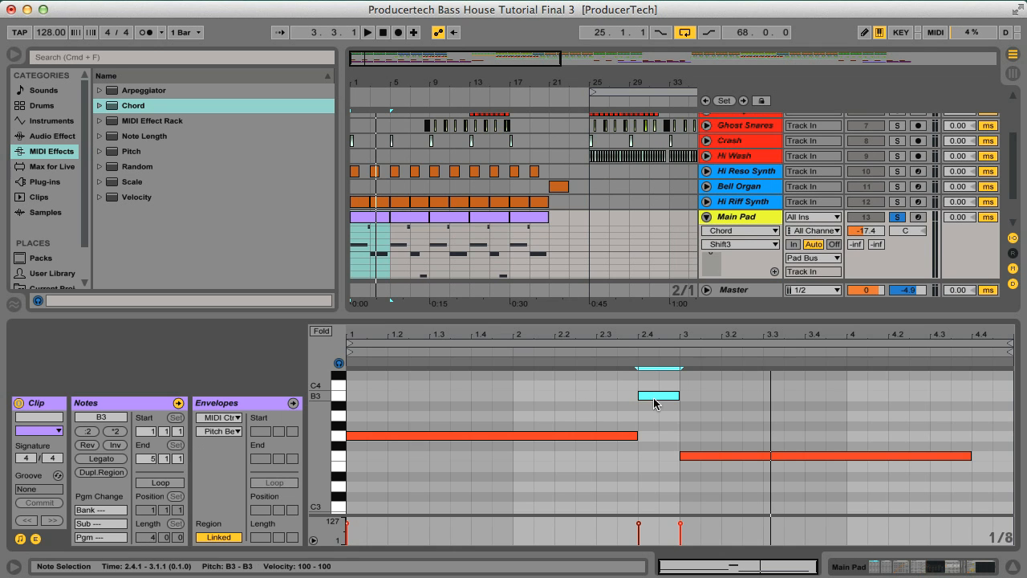
drag(630, 388, 726, 425)
drag(621, 388, 735, 410)
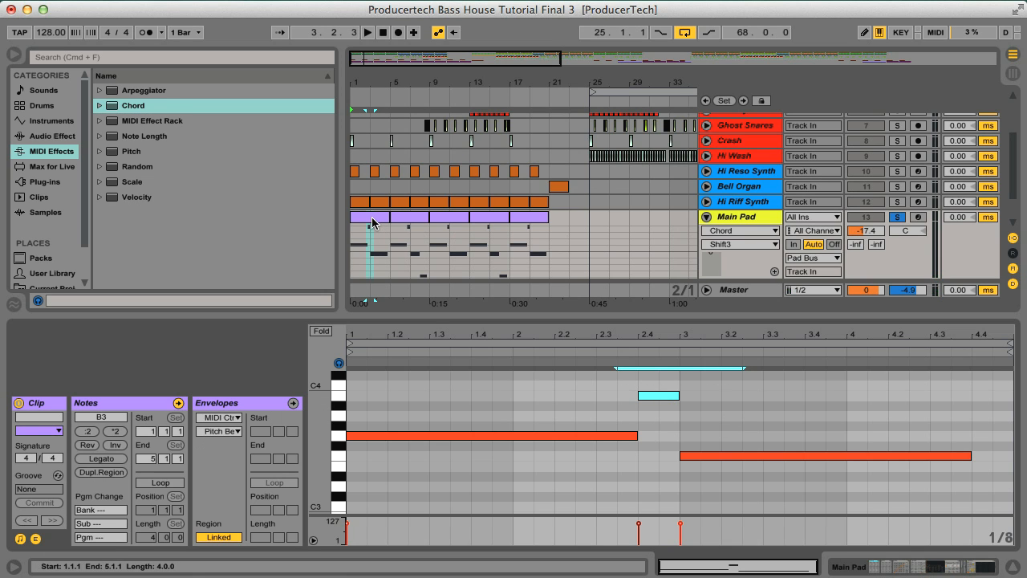
click(767, 218)
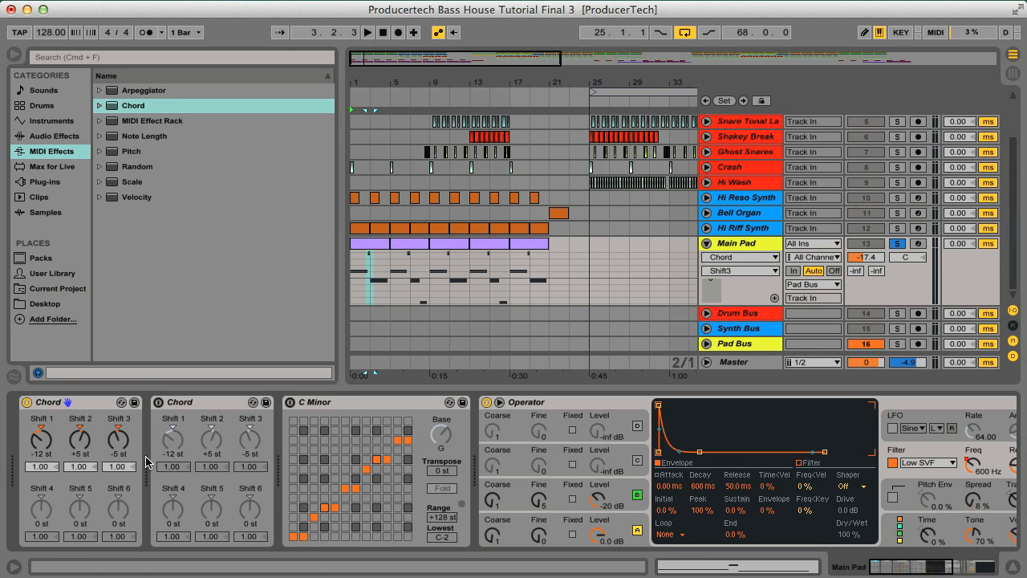
Add the Scale effect's C Minor.adv preset to the Main Pad chain directly before the existing C Minor device.
click(194, 402)
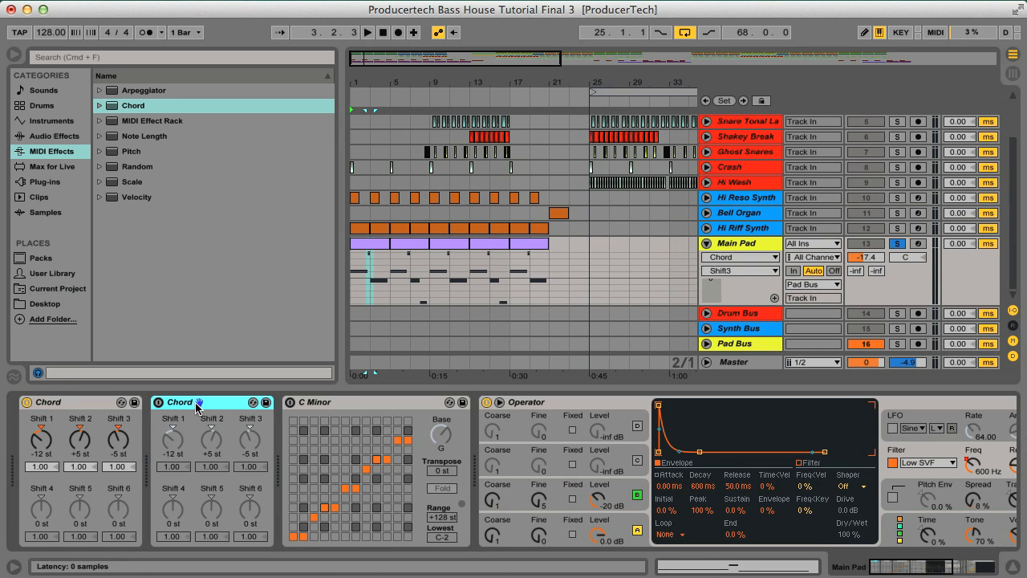
click(331, 403)
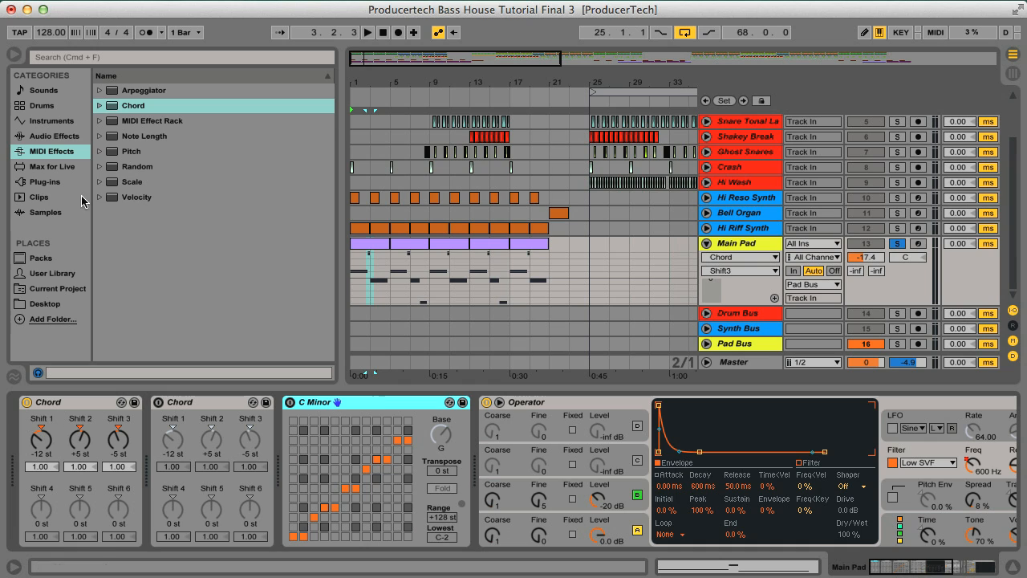
click(121, 182)
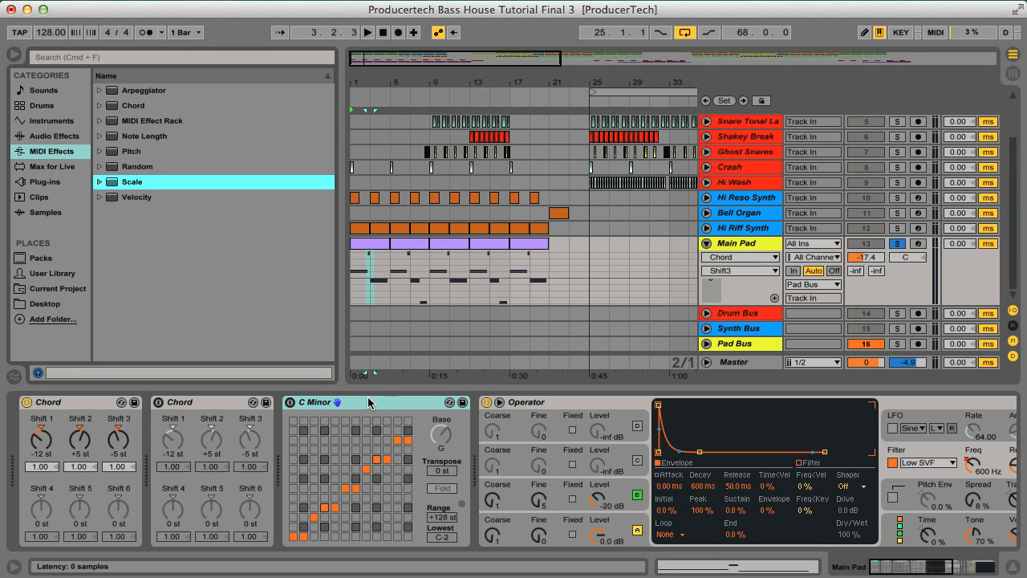
click(101, 183)
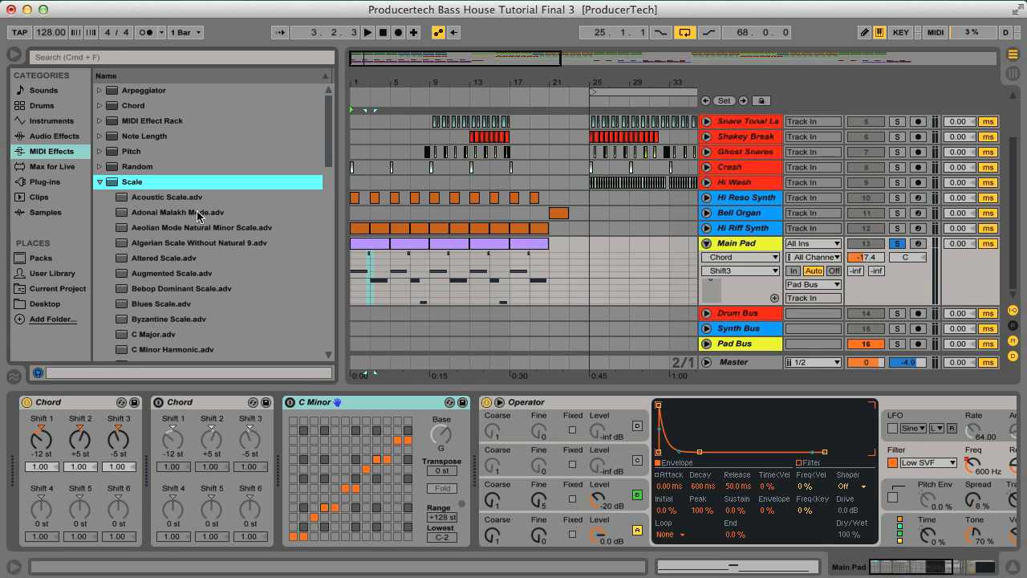
scroll(197, 215, down, 5)
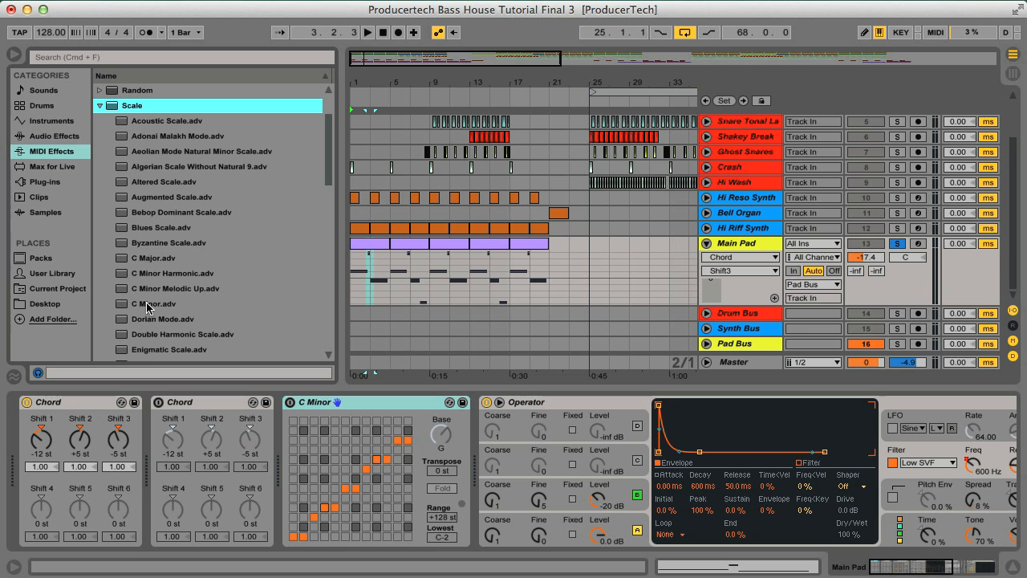
drag(141, 310, 284, 419)
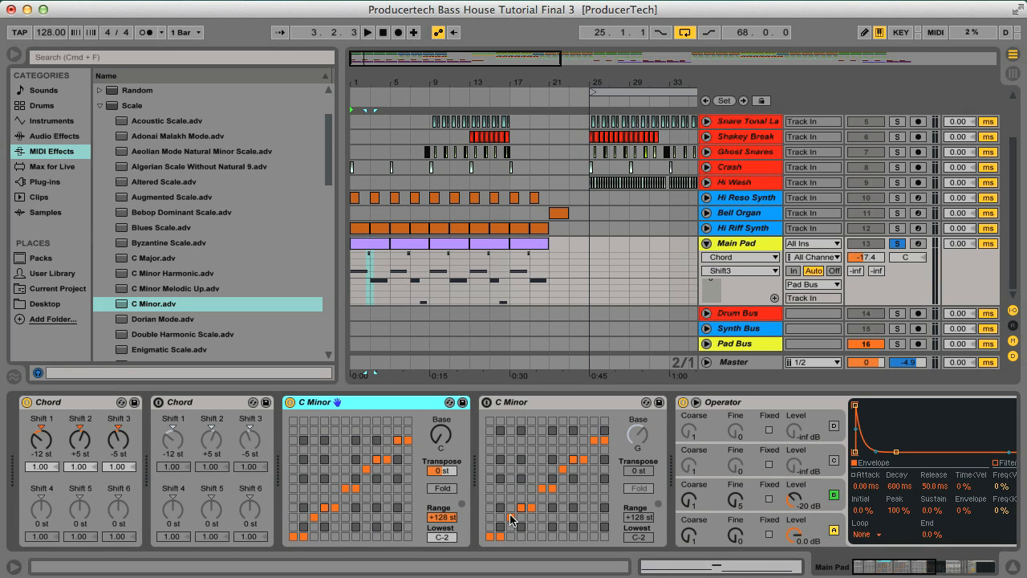
Set the Base of the newly added C Minor scale device to G.
click(445, 435)
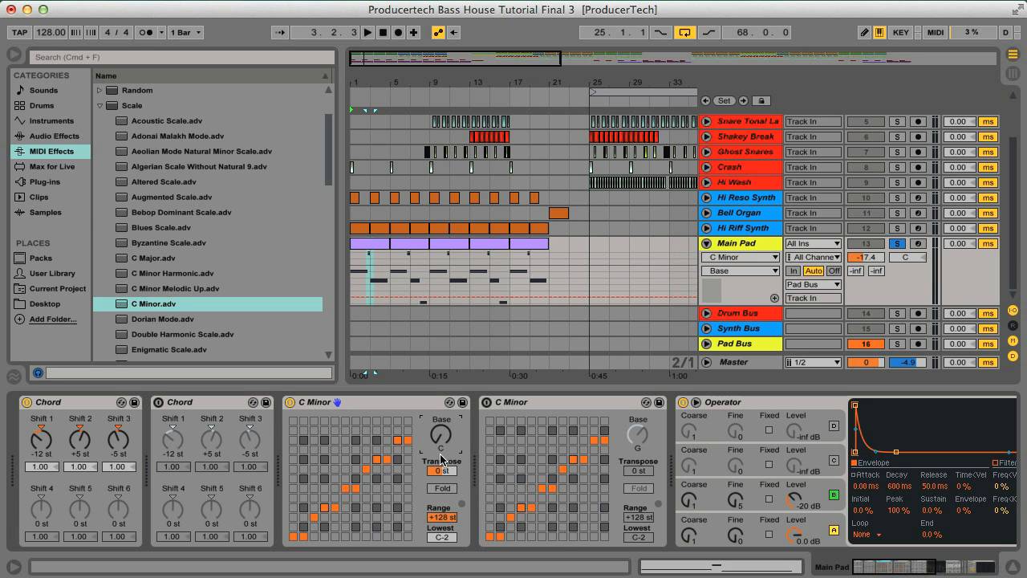
drag(447, 446, 447, 425)
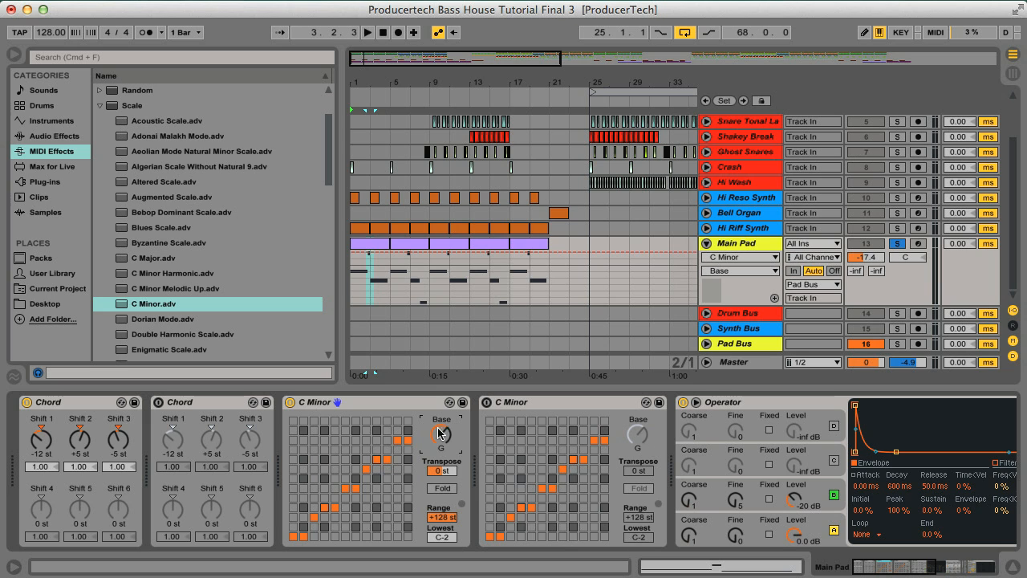
click(355, 404)
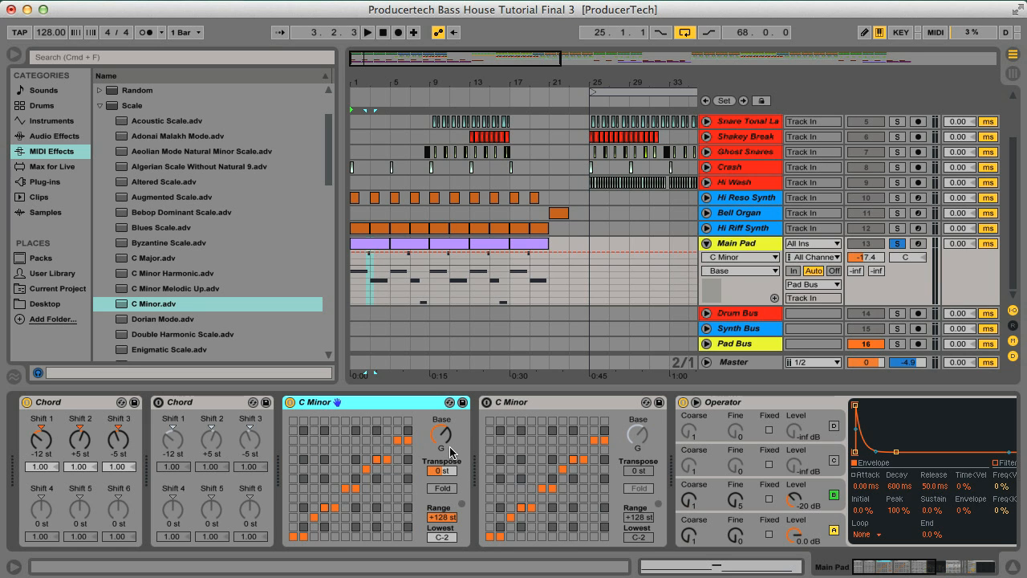
Audition the first Main Pad clip from bar 1 with the new Chord and Scale effects active.
click(369, 253)
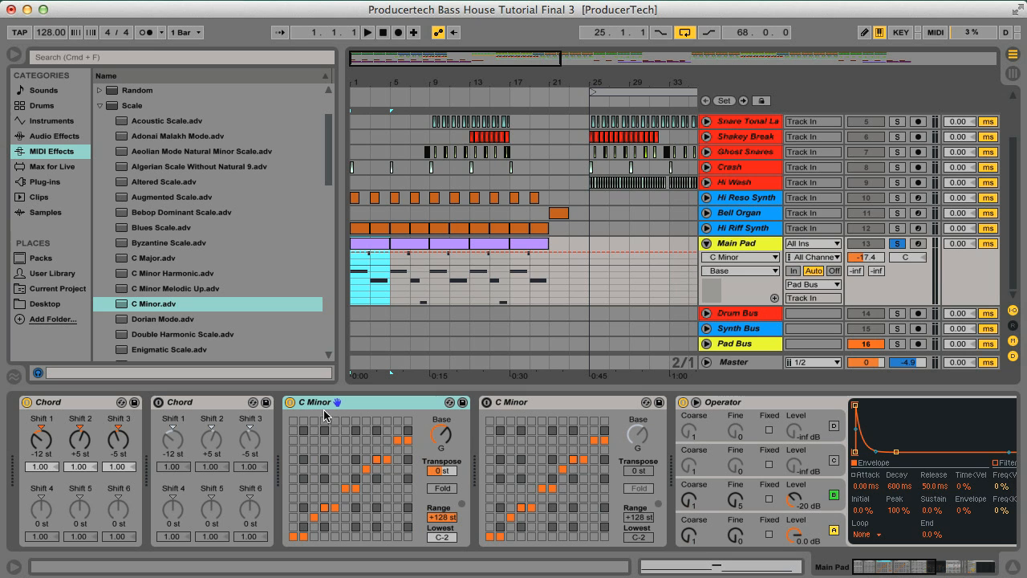
key(space)
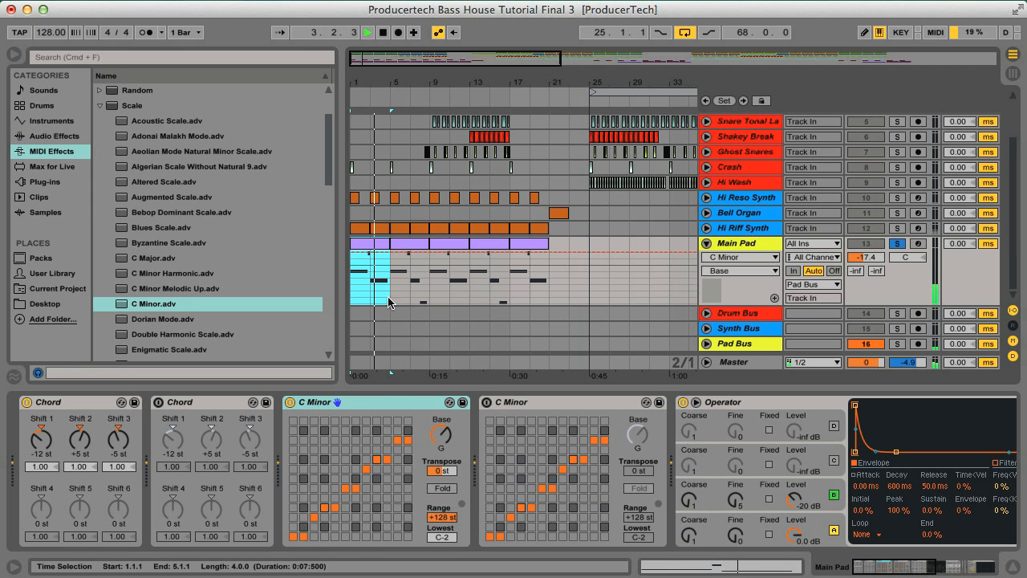
key(space)
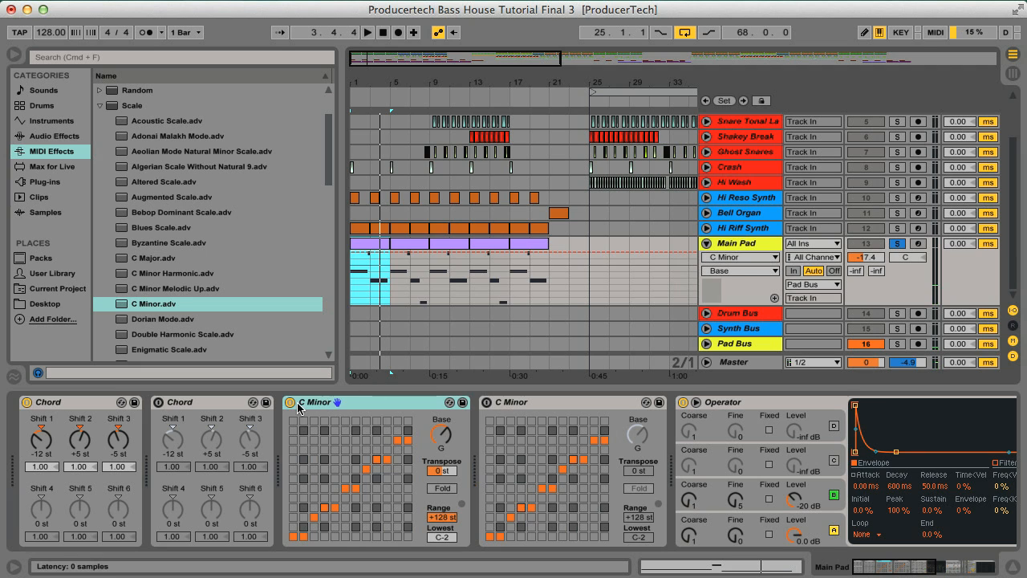
Audition the first Main Pad clip with the G-based C Minor scale device bypassed, and switch the device back on.
click(290, 402)
key(space)
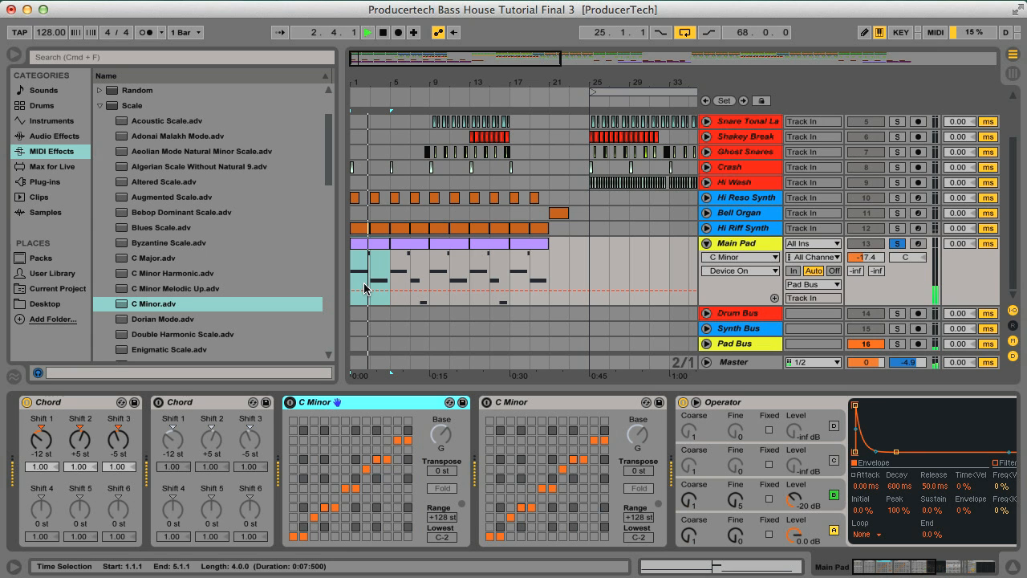
key(space)
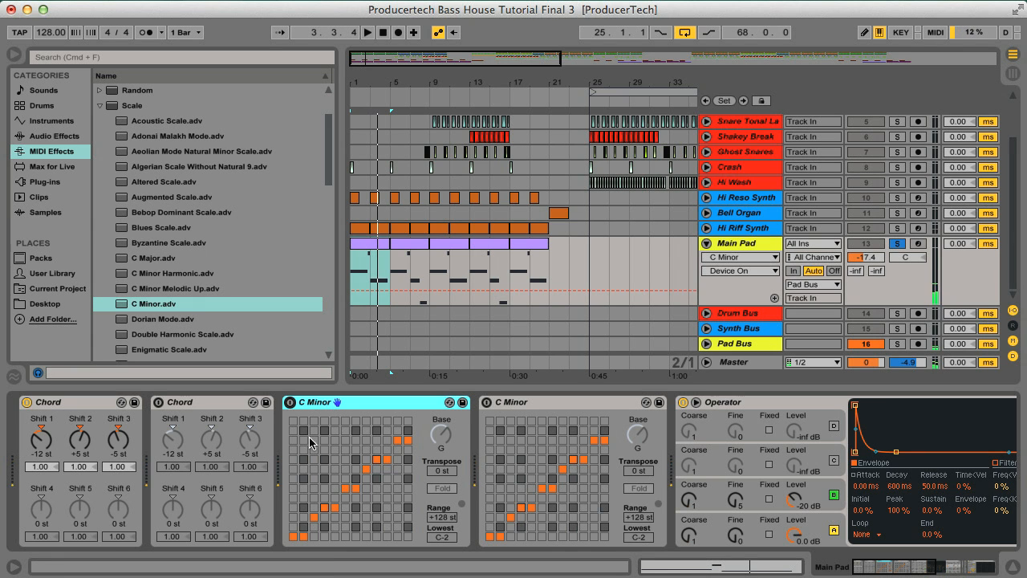
click(290, 402)
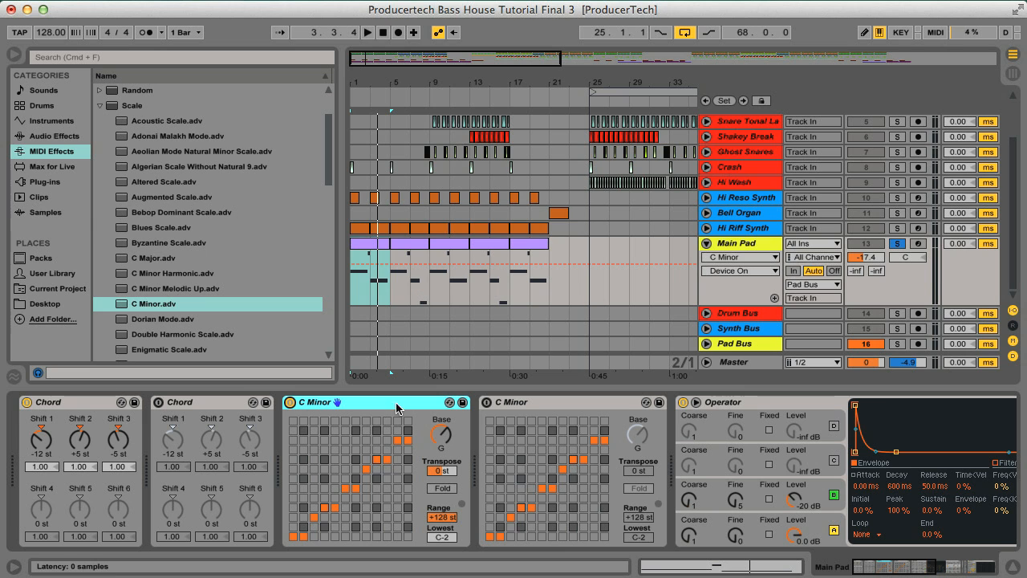
Delete the redundant, switched-off Chord and C Minor devices from the Main Pad chain.
right_click(555, 405)
click(590, 412)
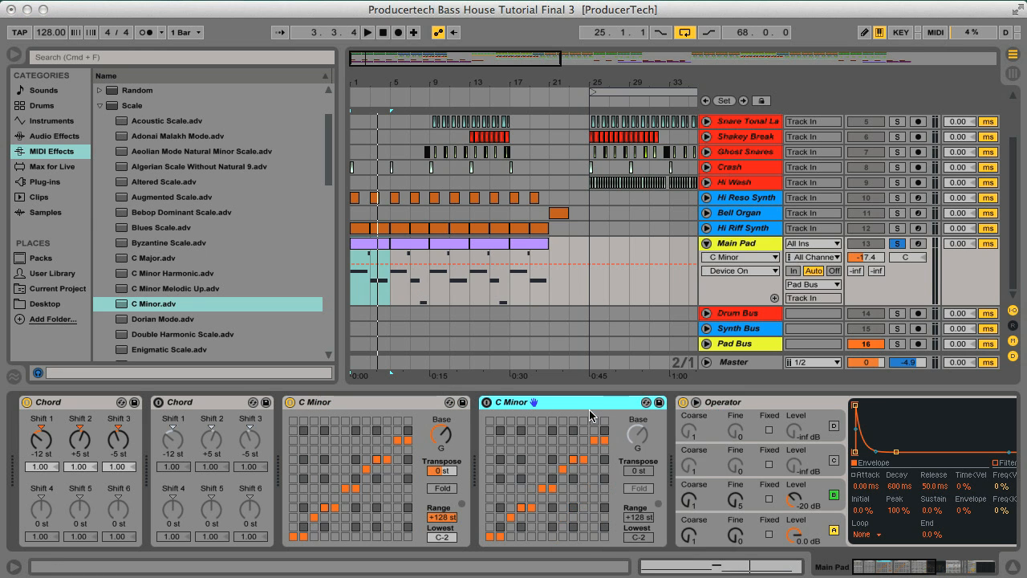
right_click(225, 402)
click(243, 410)
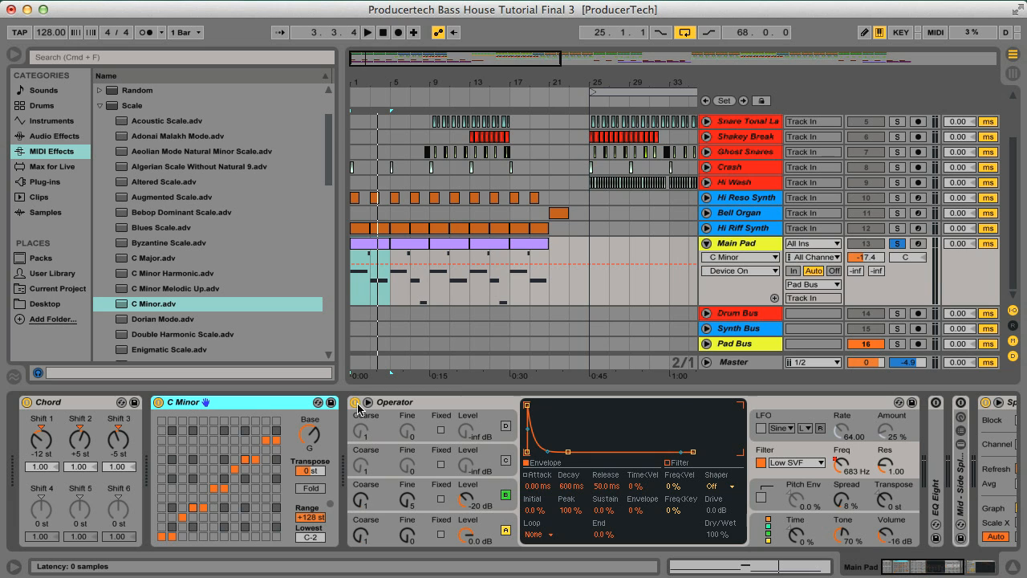
Play the first Main Pad clip and then the second one through the remaining Chord and C Minor devices.
drag(921, 570, 895, 565)
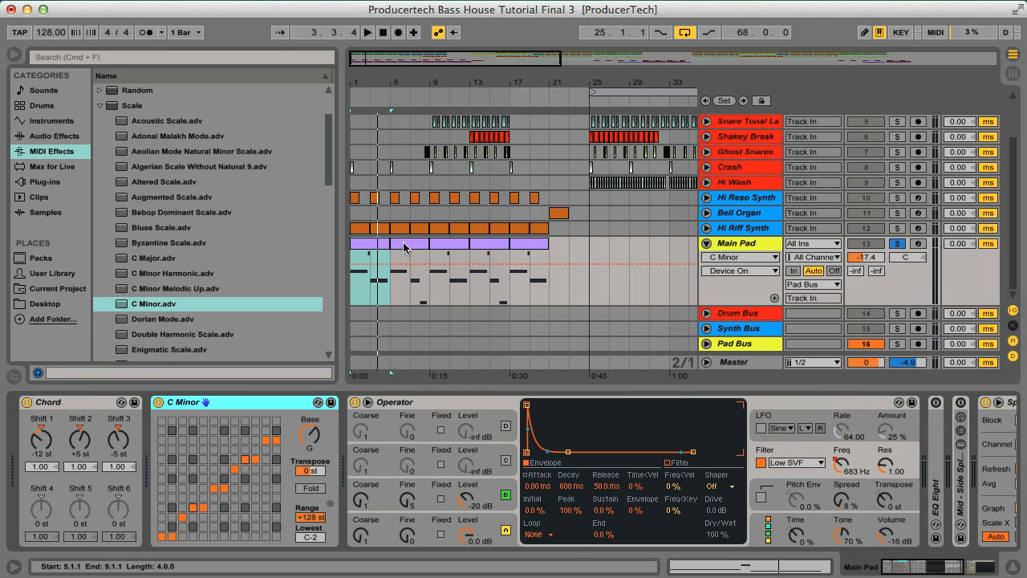
click(376, 250)
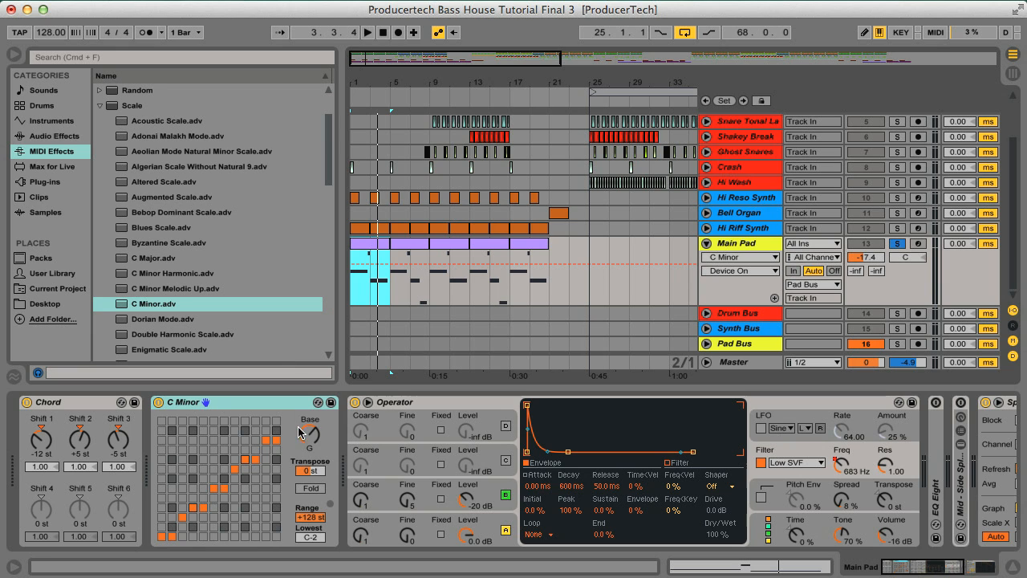
key(space)
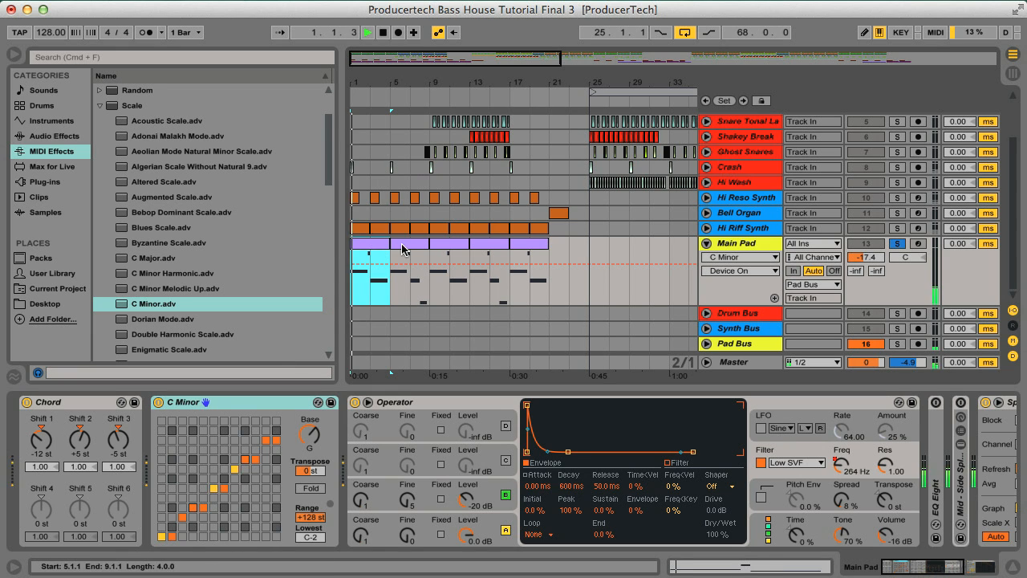
click(410, 265)
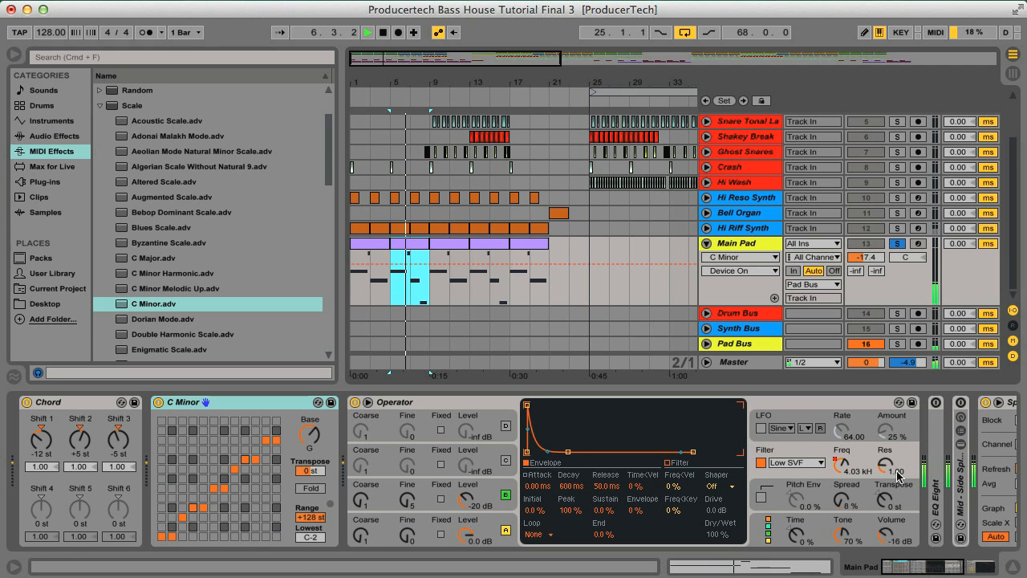
Stop playback, unfold the EQ Eight after Operator on the Main Pad track, and switch it on.
click(939, 574)
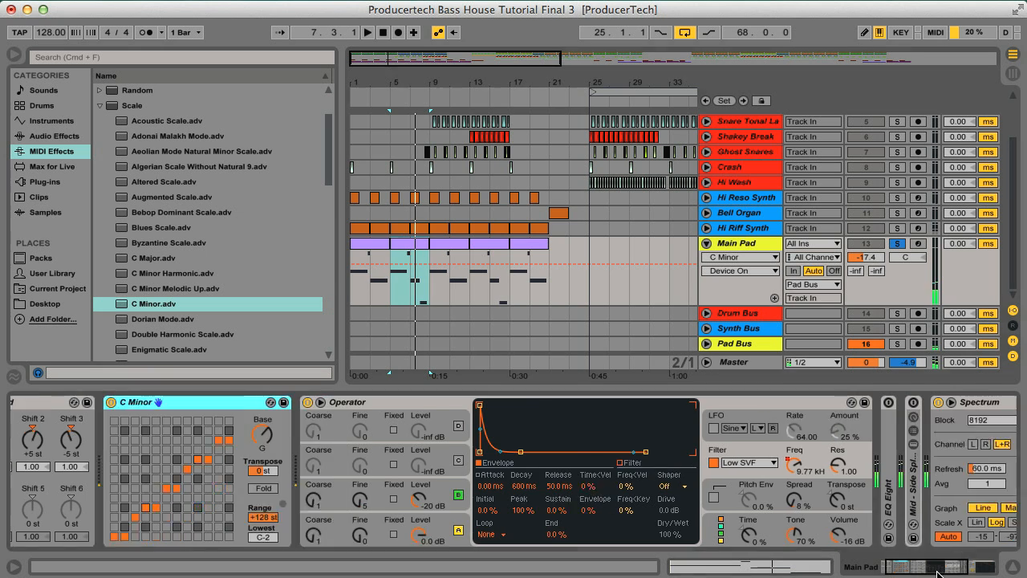
double_click(566, 446)
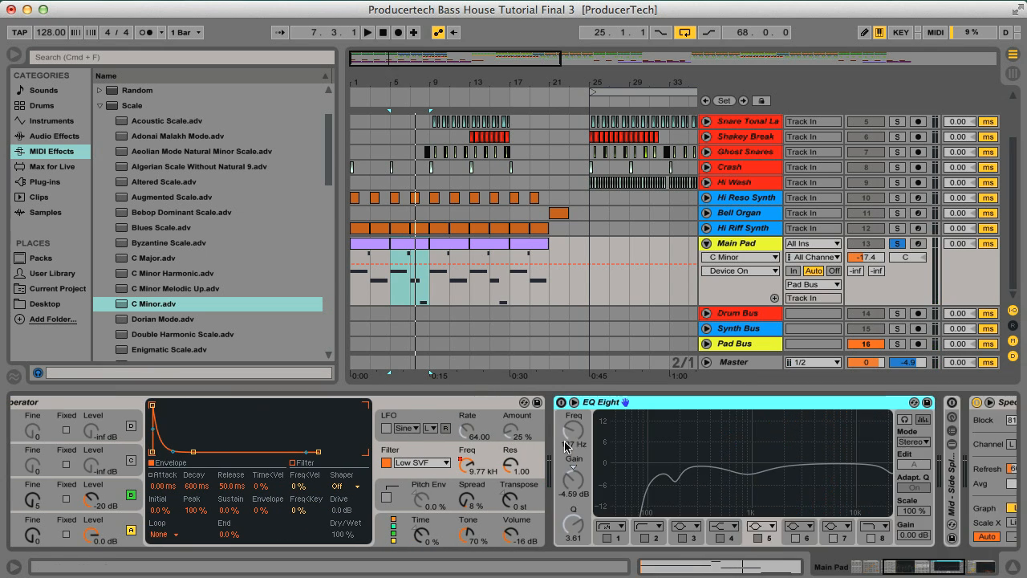
click(925, 563)
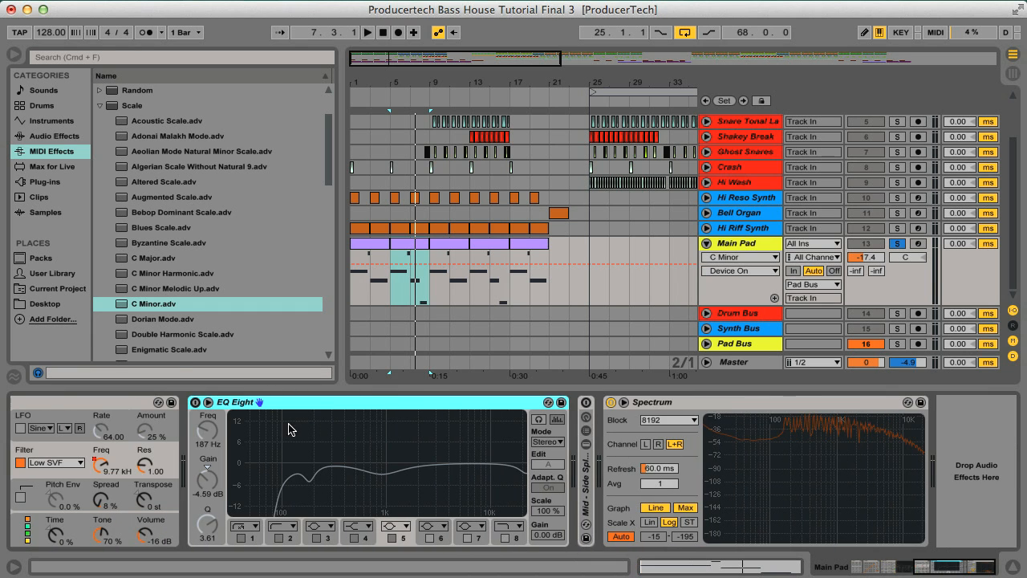
click(195, 403)
Audition the second Main Pad clip with EQ Eight bypassed and active, and examine the low-mid cut at band 5.
key(space)
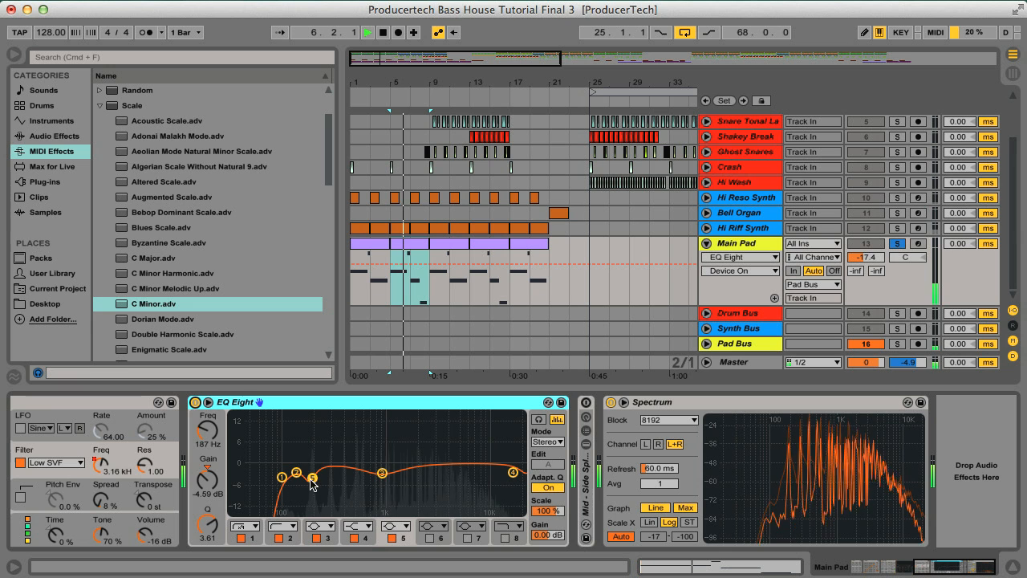
click(196, 404)
click(195, 403)
key(space)
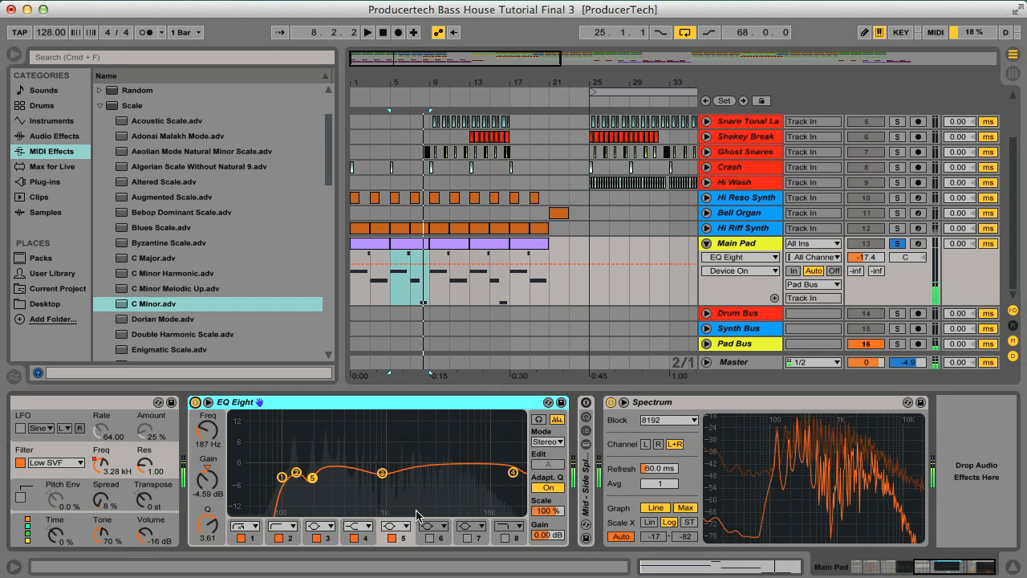
click(411, 244)
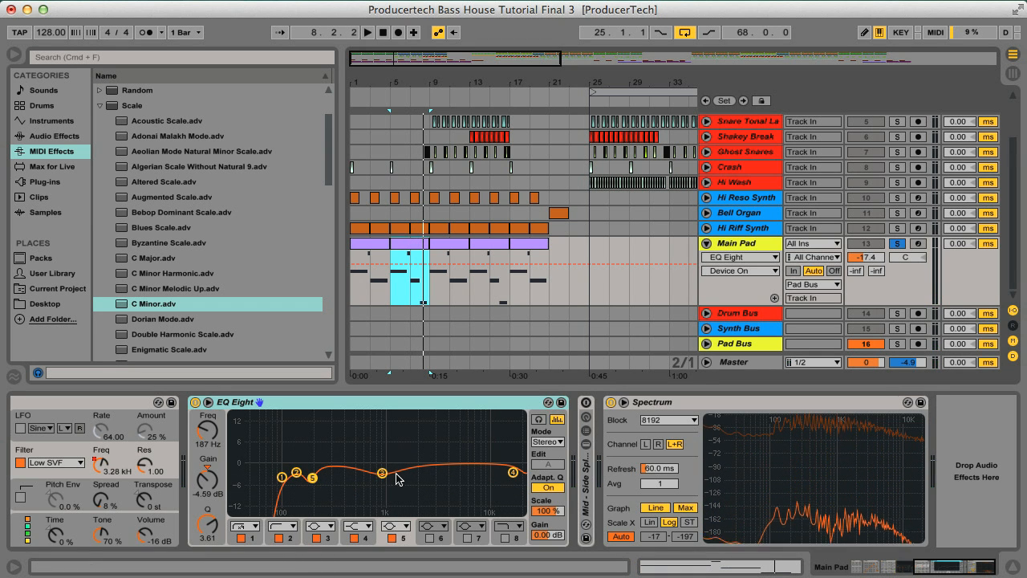
click(313, 479)
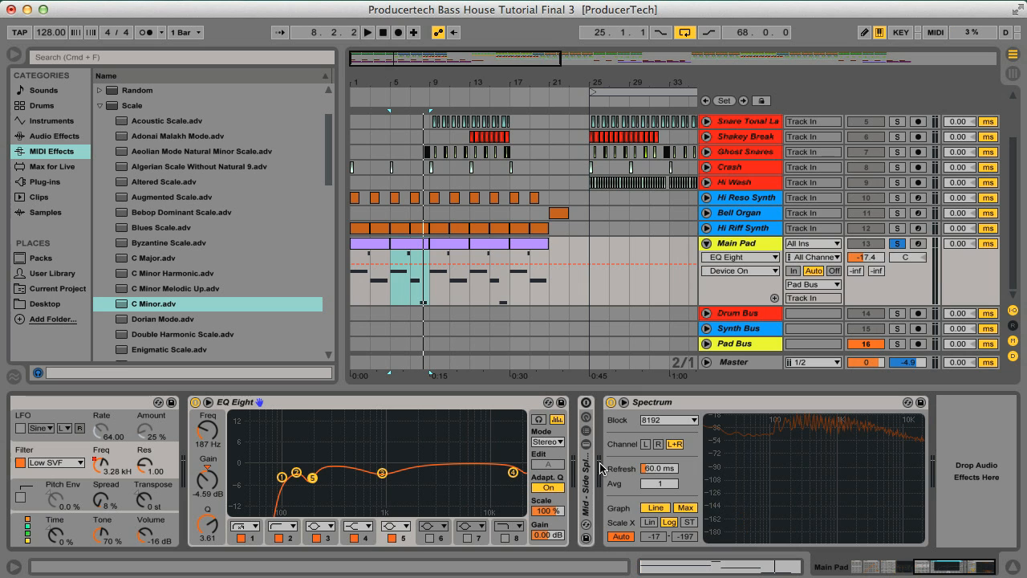
Fold EQ Eight, then unfold the Mid - Side Splitter rack and switch it on.
double_click(261, 402)
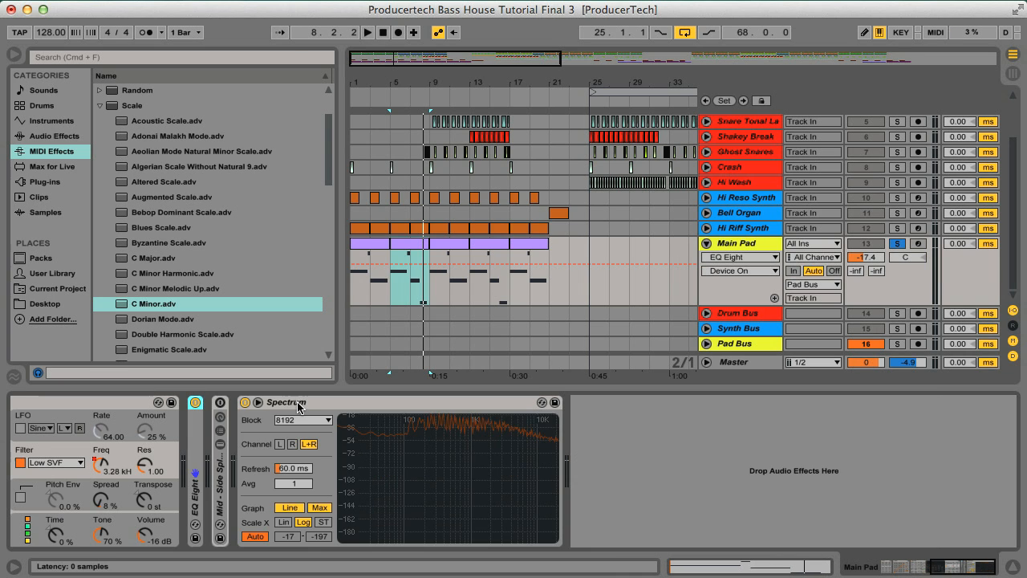
drag(944, 564, 933, 567)
double_click(369, 473)
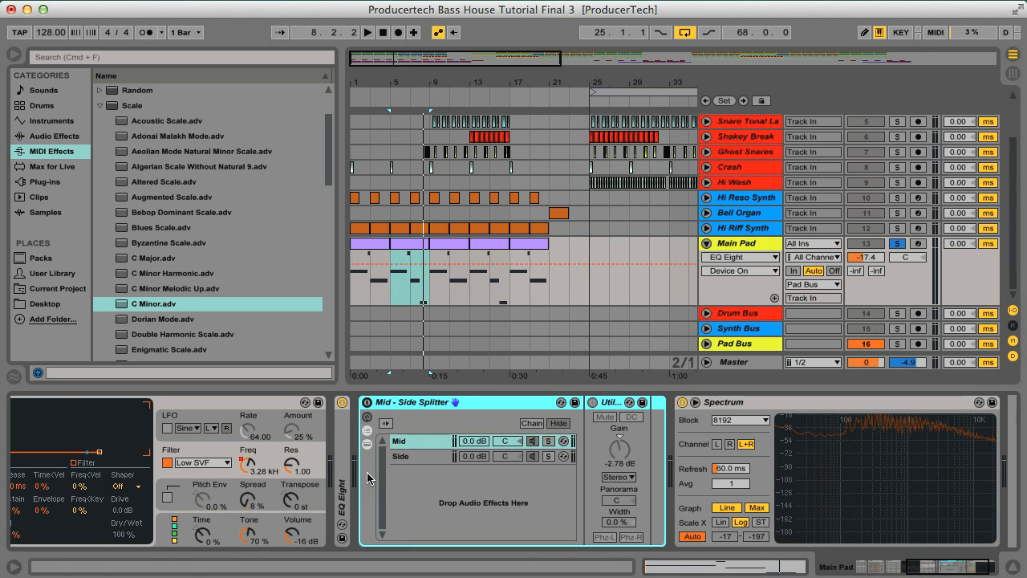
click(384, 406)
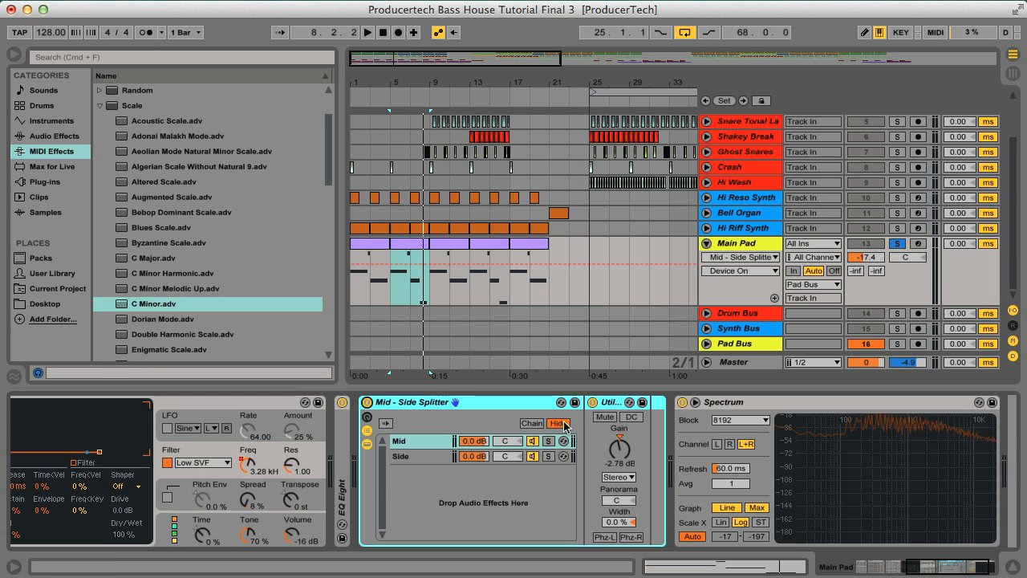
drag(929, 565, 934, 565)
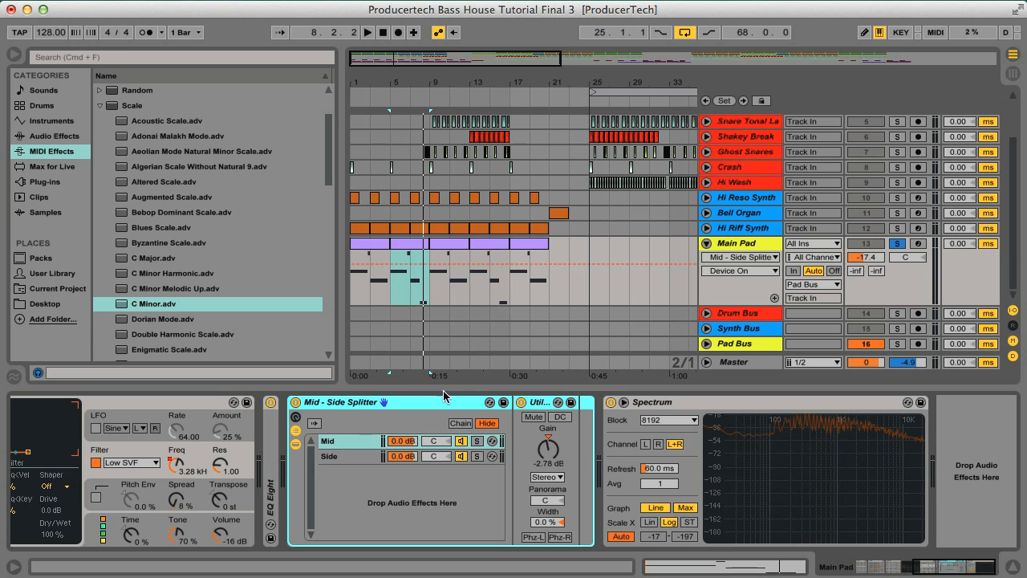
Examine the Mid chain and its Utility in the Mid - Side Splitter rack, and fold the rack.
double_click(419, 403)
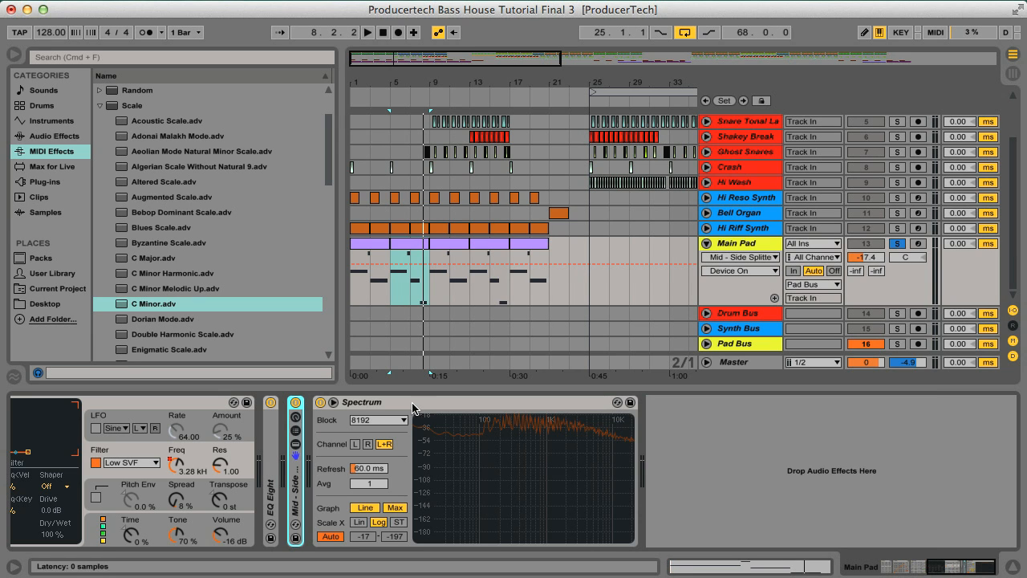
double_click(299, 486)
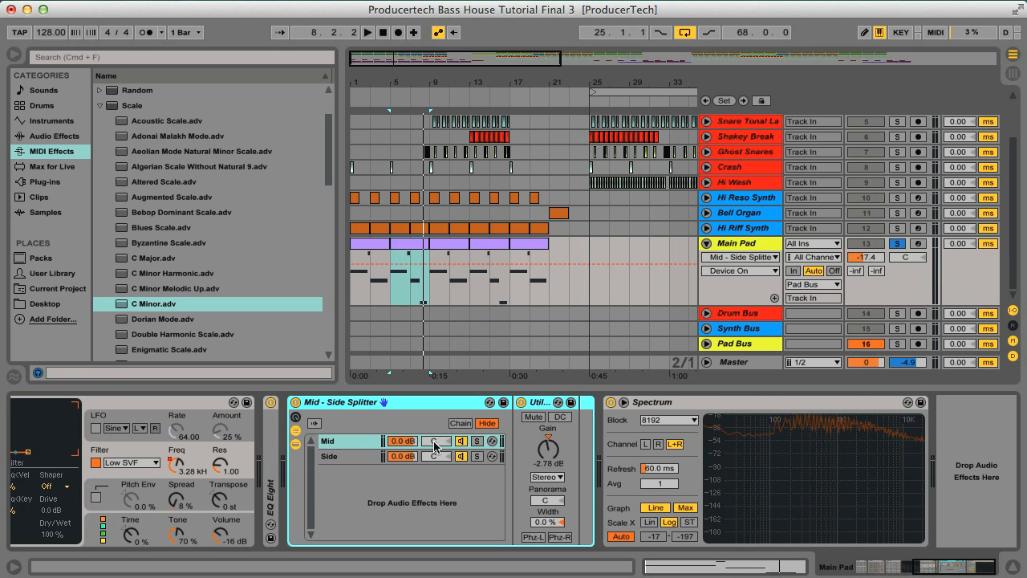
click(338, 443)
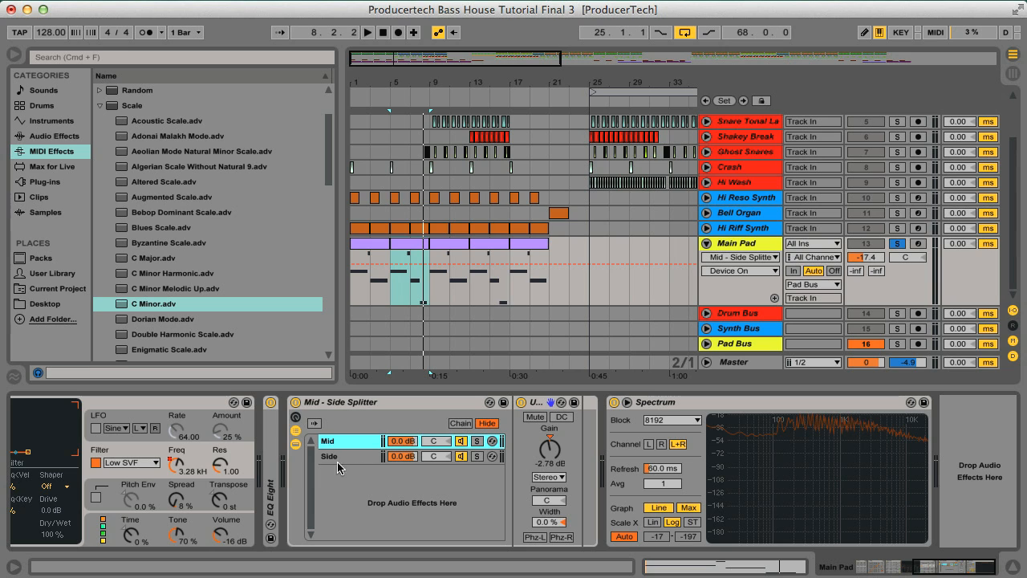
double_click(393, 401)
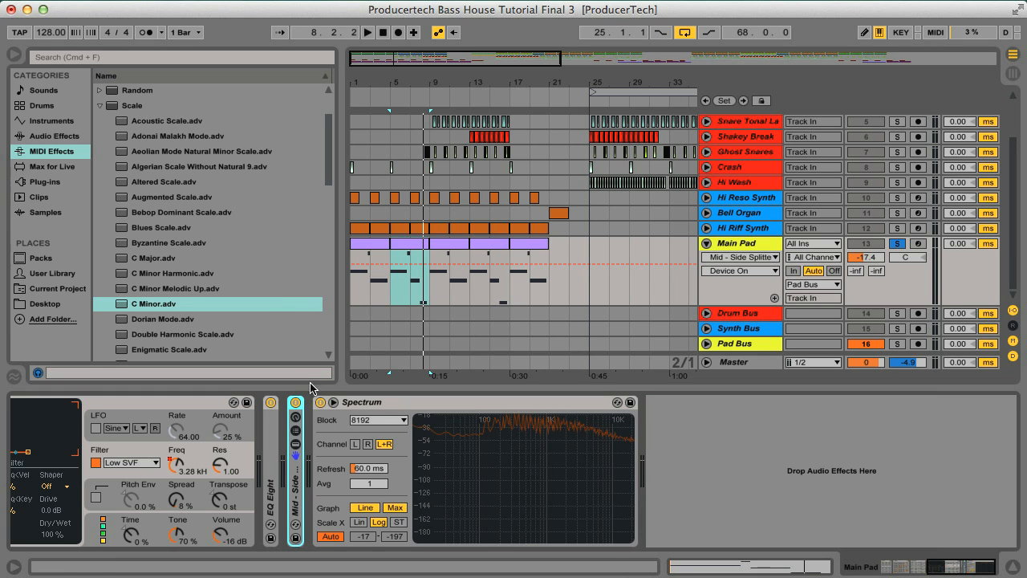
Switch off the Mid - Side Splitter rack and add a Utility audio effect between it and Spectrum.
click(295, 402)
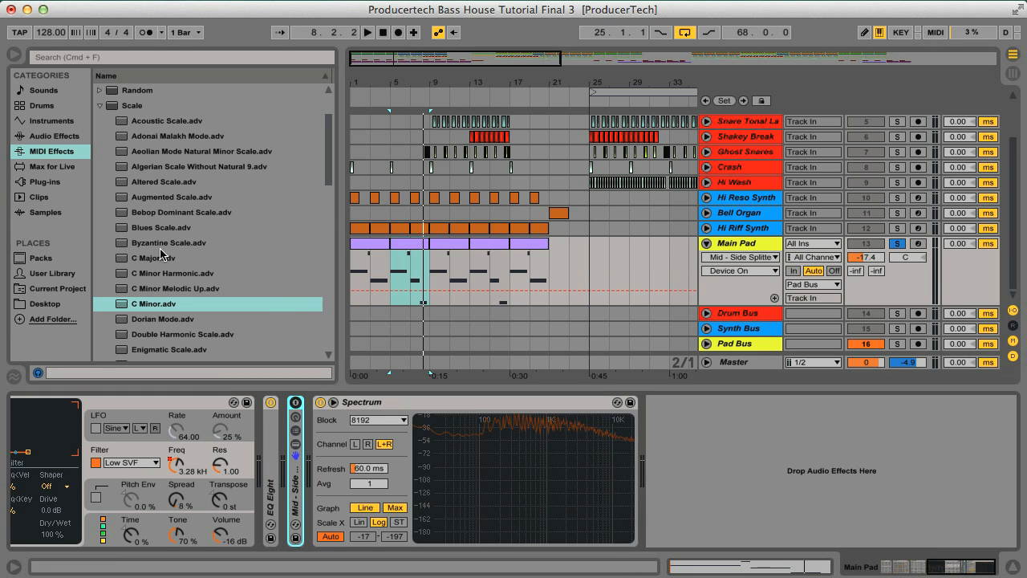
click(51, 136)
scroll(184, 279, down, 6)
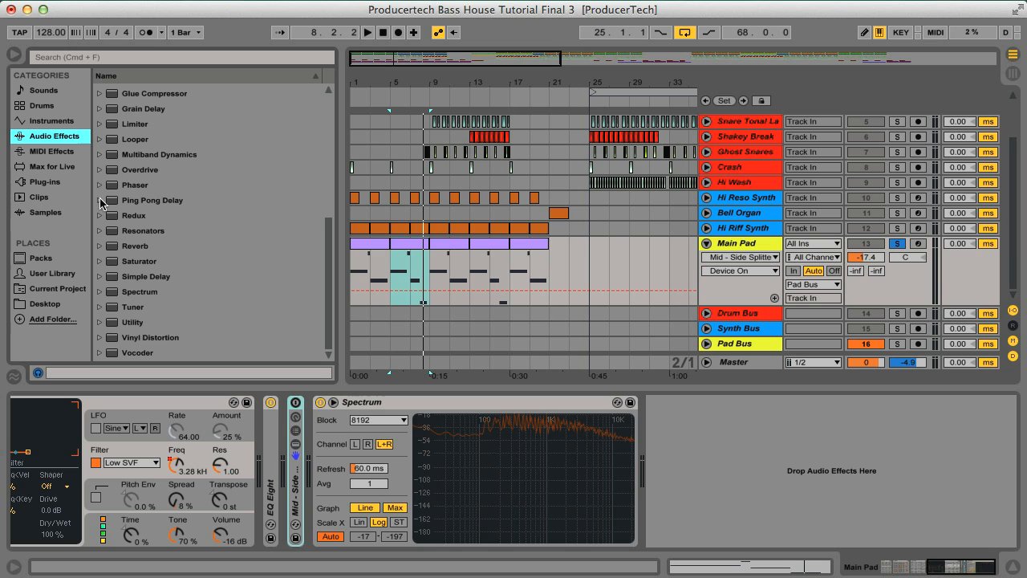
drag(135, 323, 316, 425)
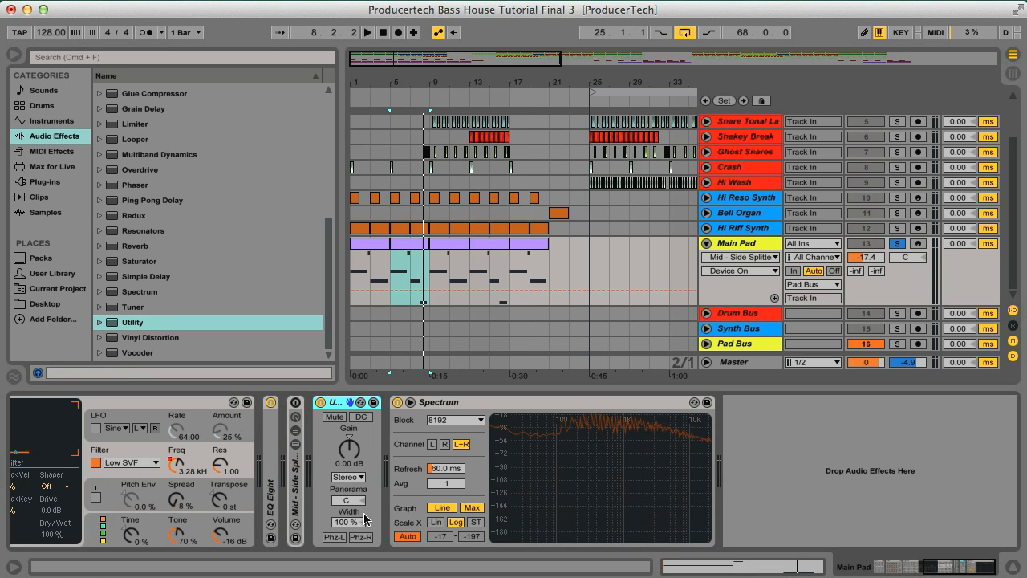
Group the new Utility into an Audio Effect Rack and show the rack's chain list.
right_click(339, 402)
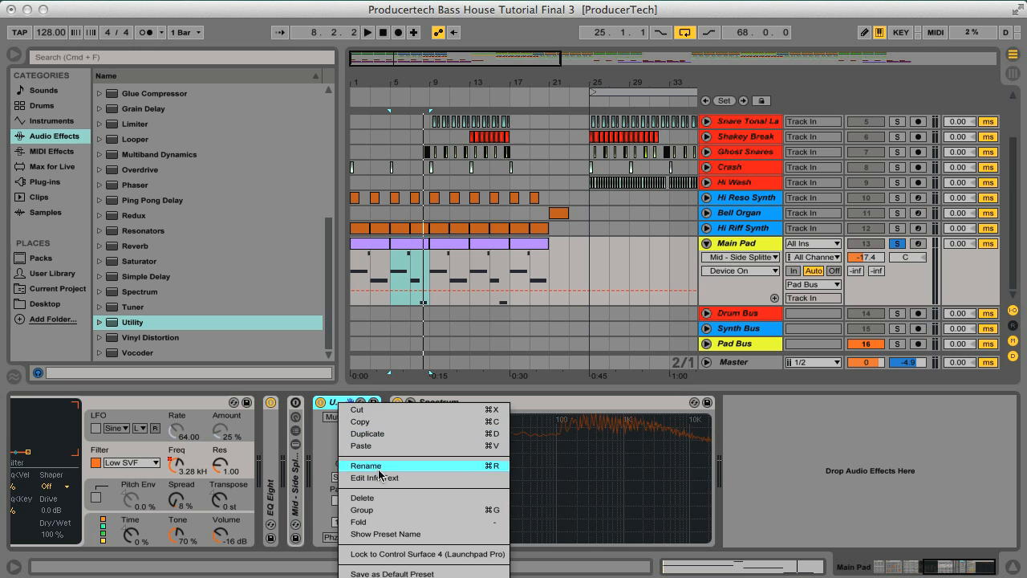
click(385, 511)
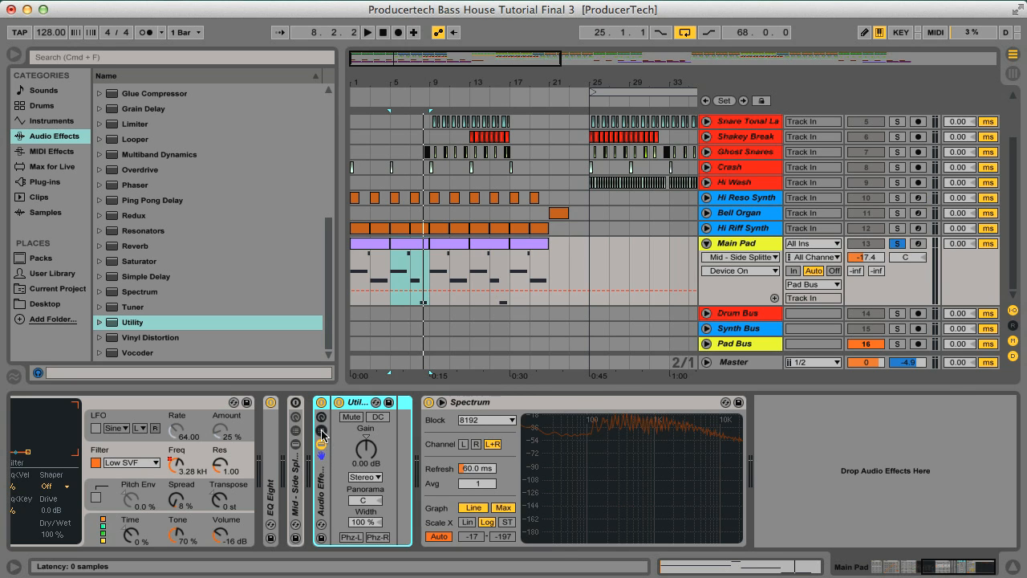
click(321, 432)
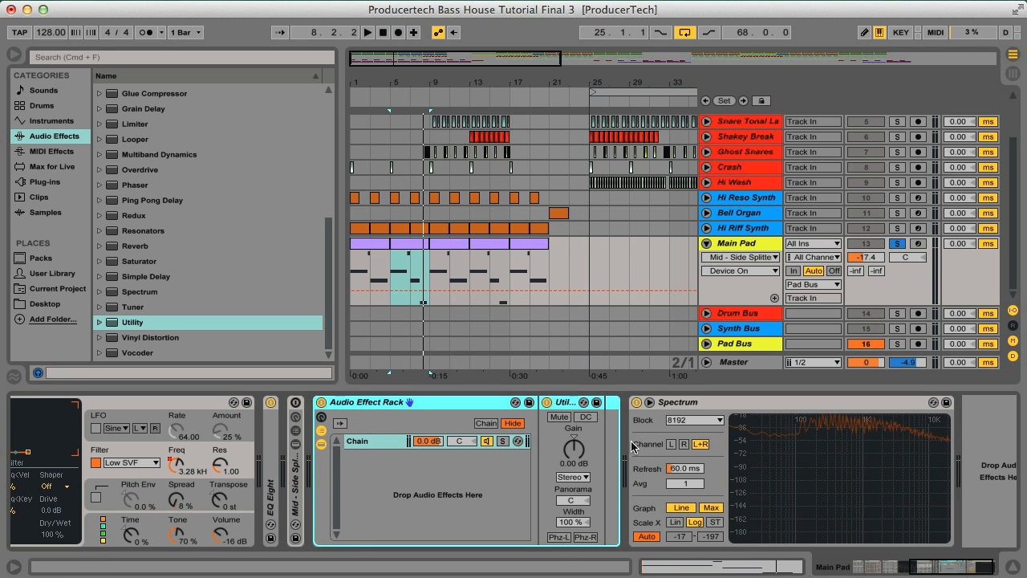
drag(945, 567, 992, 571)
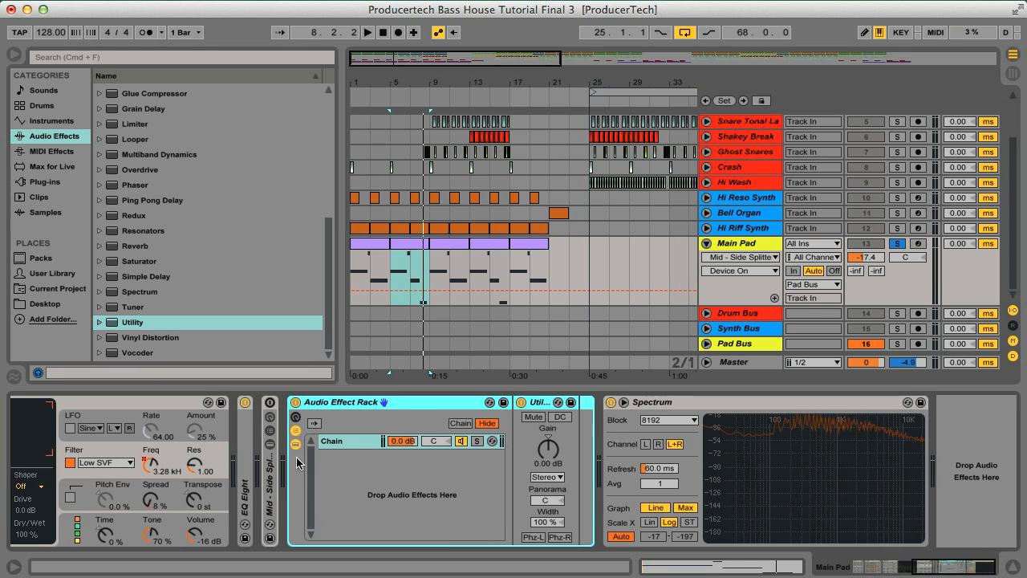
Duplicate the chain in the new Audio Effect Rack and set the first chain's Utility Width to 0.0 %.
click(354, 442)
right_click(345, 446)
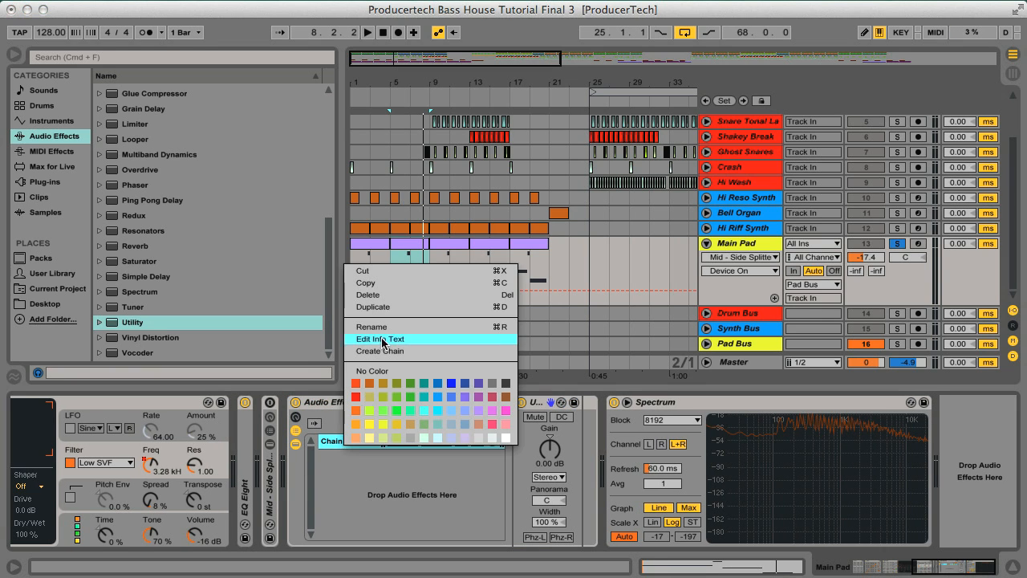
click(383, 308)
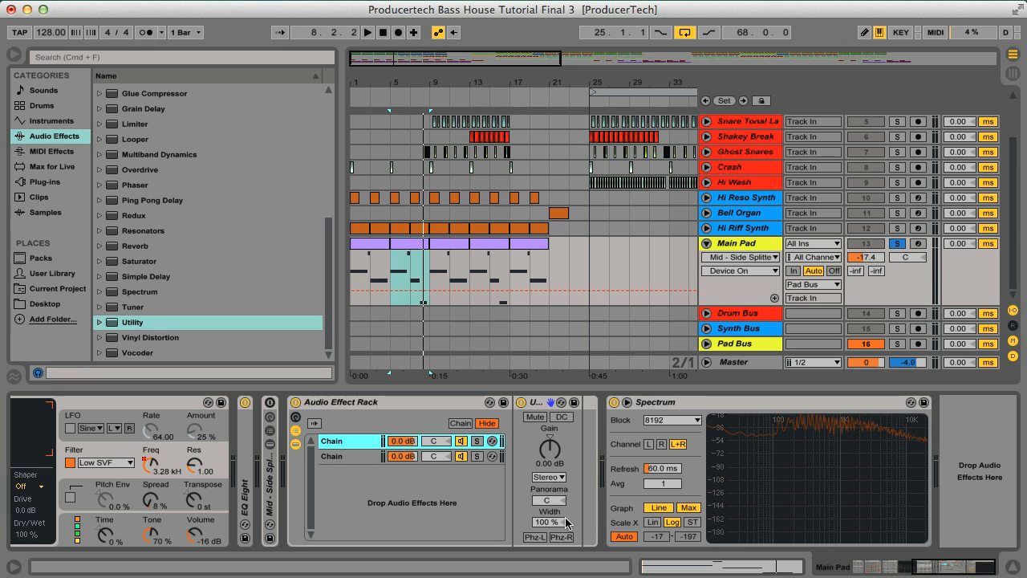
drag(552, 527, 553, 549)
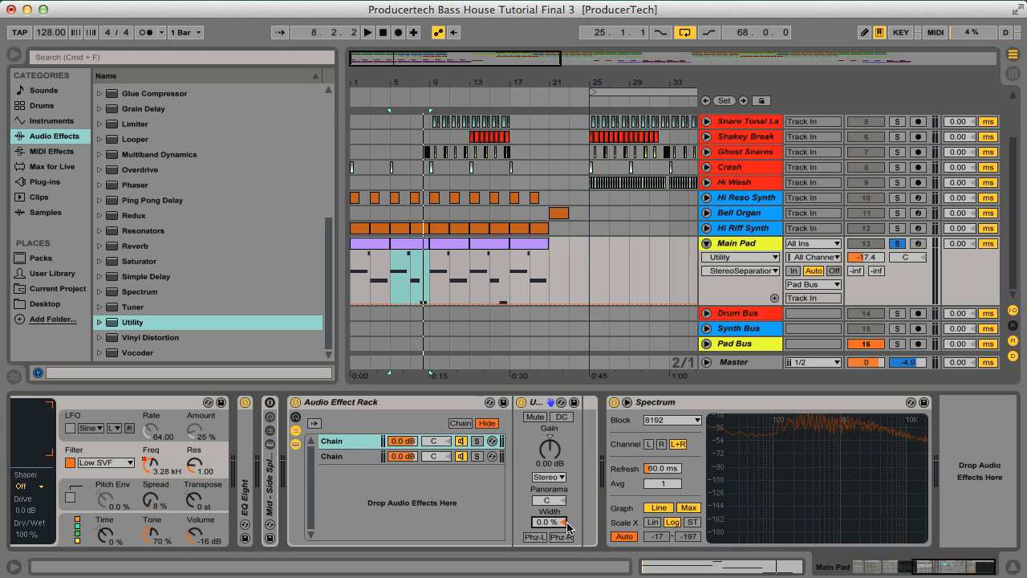
click(348, 448)
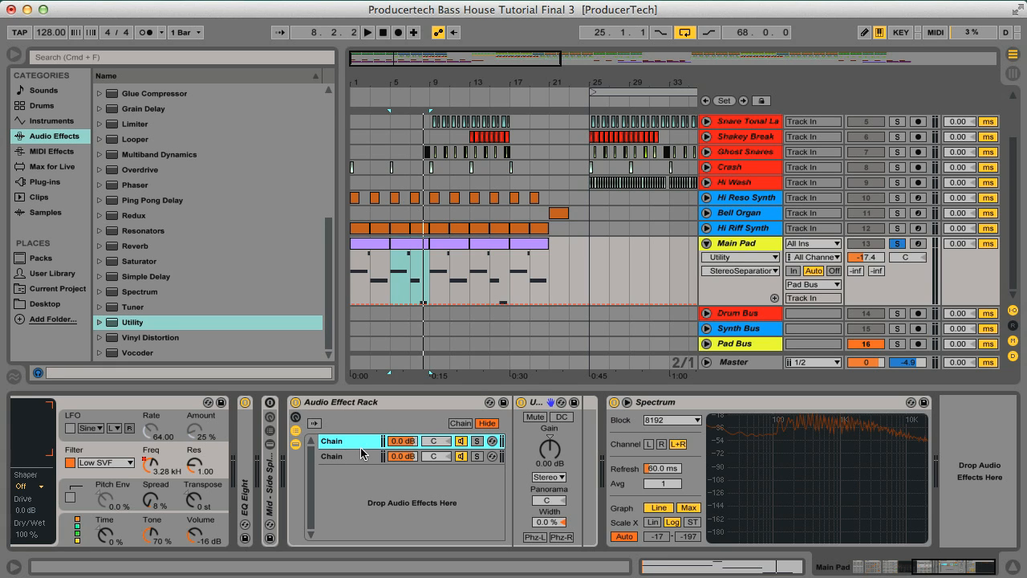
Rename the first chain in the new Audio Effect Rack as "Mid or Mono".
key(super+r)
text(M)
text(id &)
text(or)
key(Return)
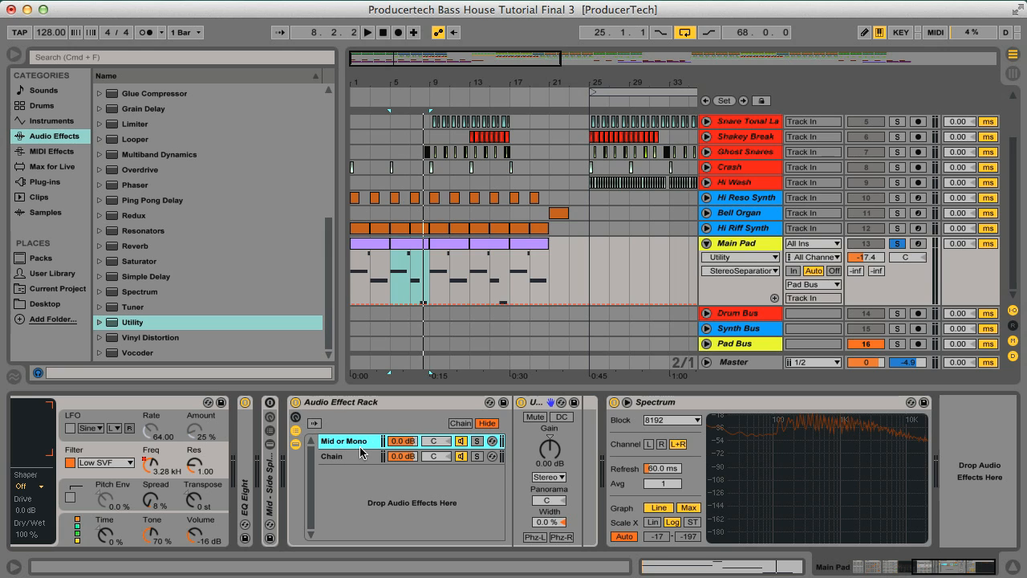
Set the Utility Width of the second chain in the new Audio Effect Rack to 200 %.
click(370, 457)
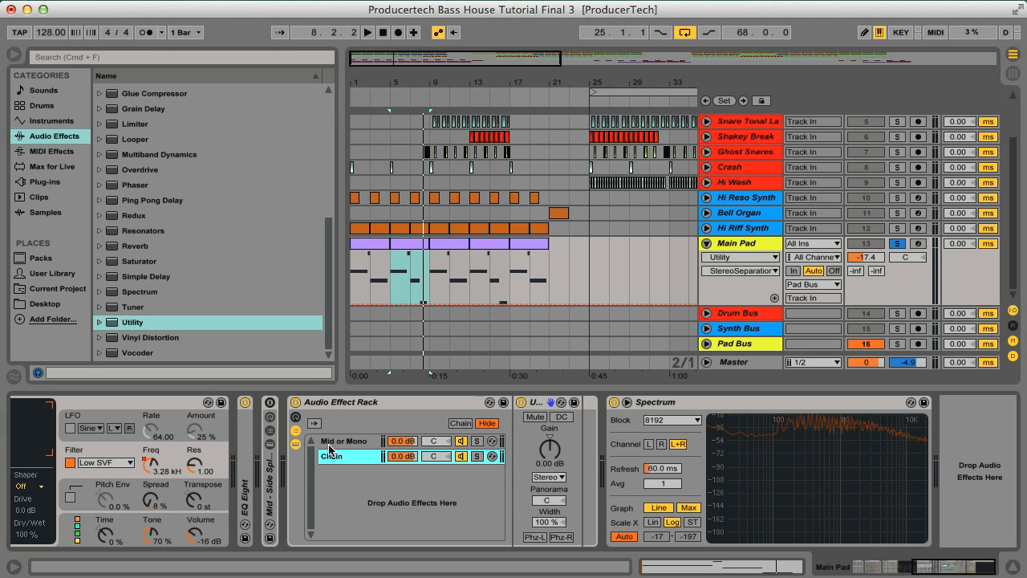
mouse_move(782, 415)
click(553, 526)
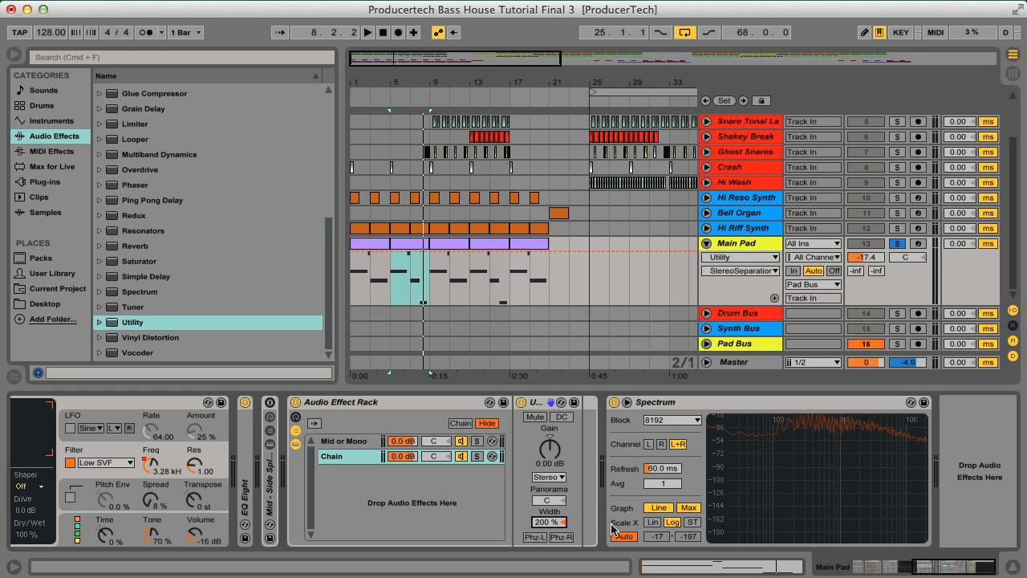
Rename the second chain in the new Audio Effect Rack as "Stereo or Side".
click(340, 463)
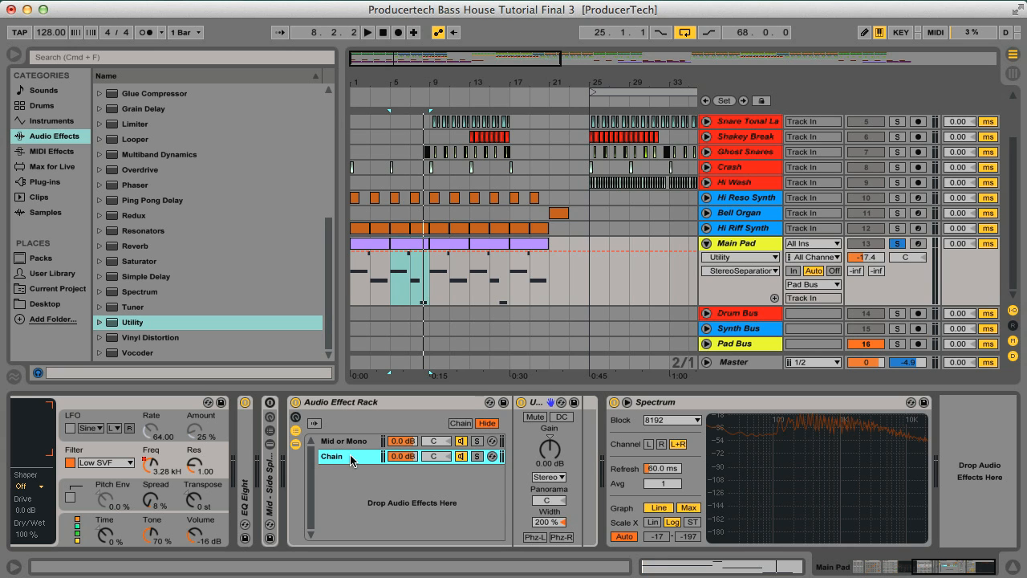
key(super+r)
text(Ster)
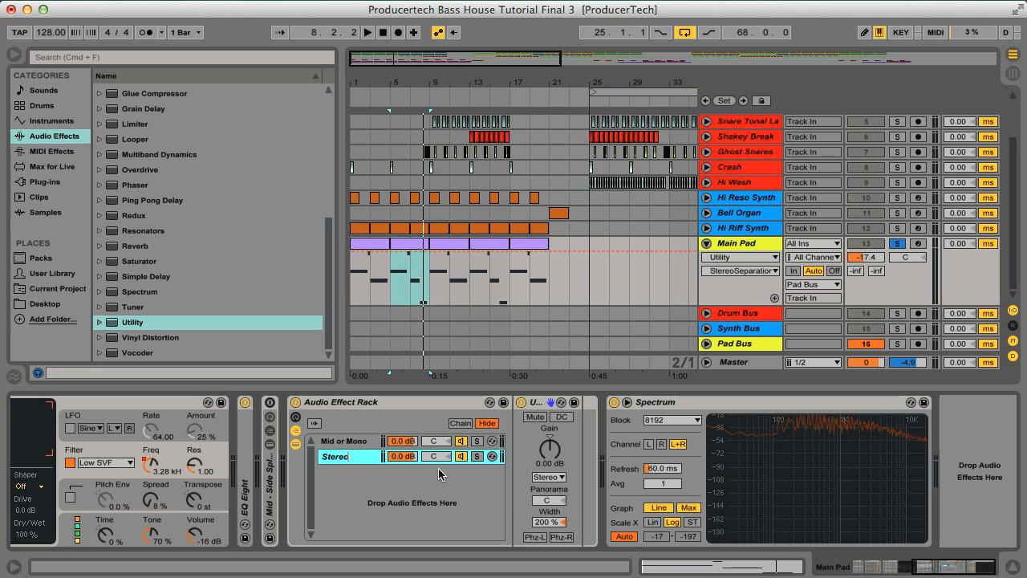
text(eo or Side)
key(Return)
Compare the Utility settings of the Mid or Mono and Stereo or Side chains.
click(337, 441)
click(374, 458)
click(347, 446)
click(350, 458)
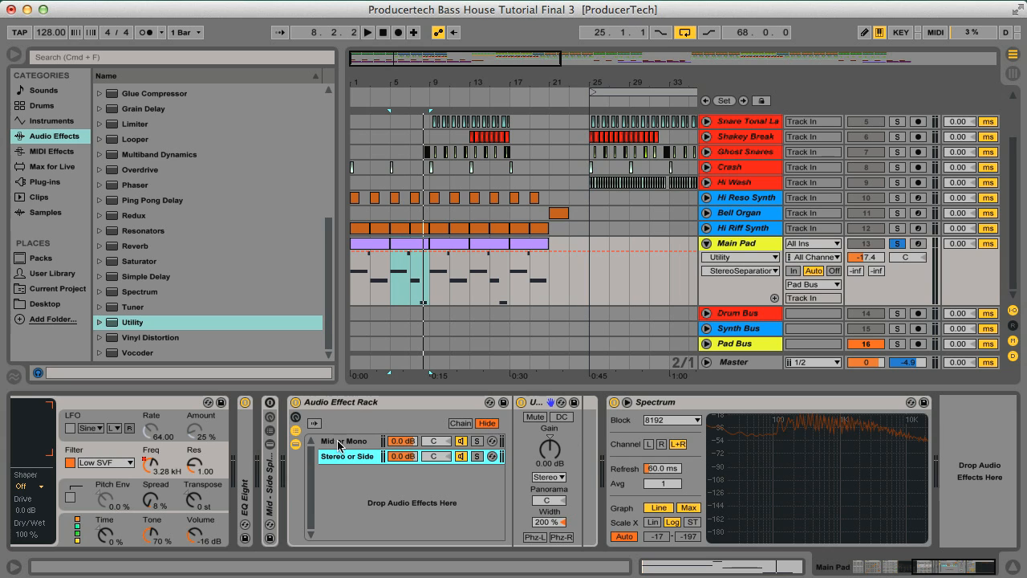
click(338, 443)
click(346, 458)
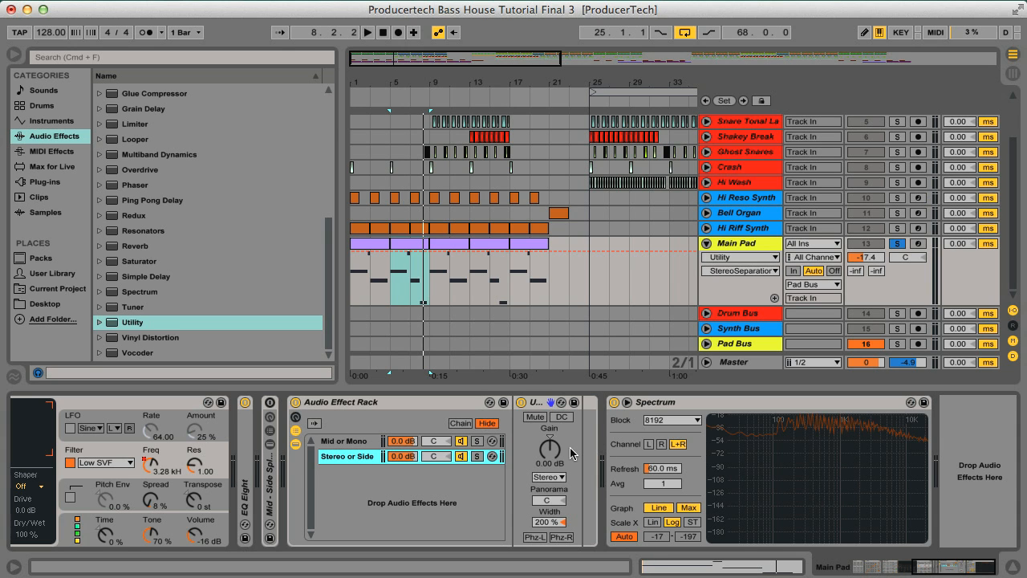
Switch off and fold the new Audio Effect Rack, and unfold and switch on the Mid - Side Splitter rack with its Mid chain selected.
click(273, 474)
double_click(274, 473)
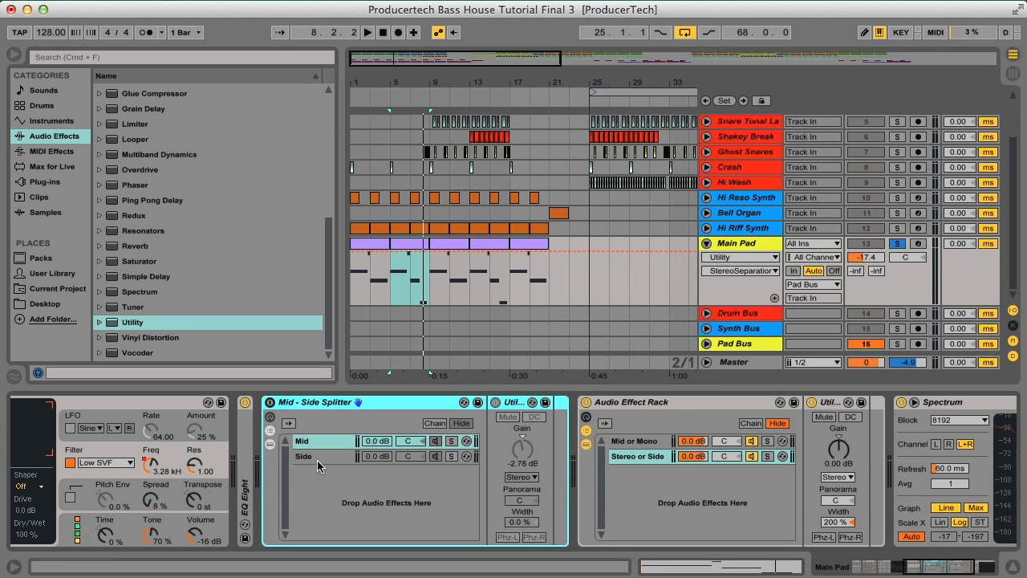
click(592, 412)
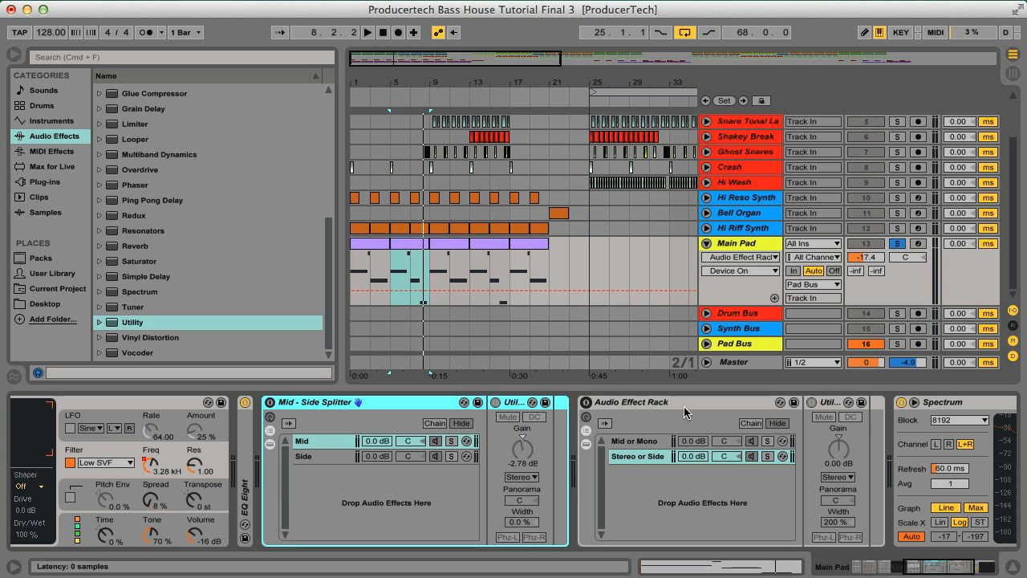
double_click(665, 404)
click(343, 426)
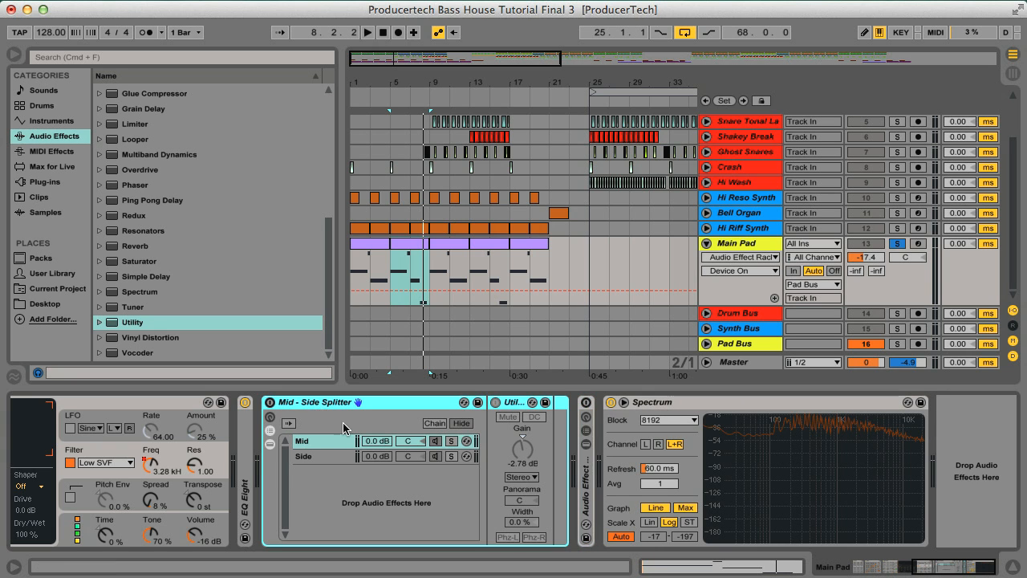
click(315, 440)
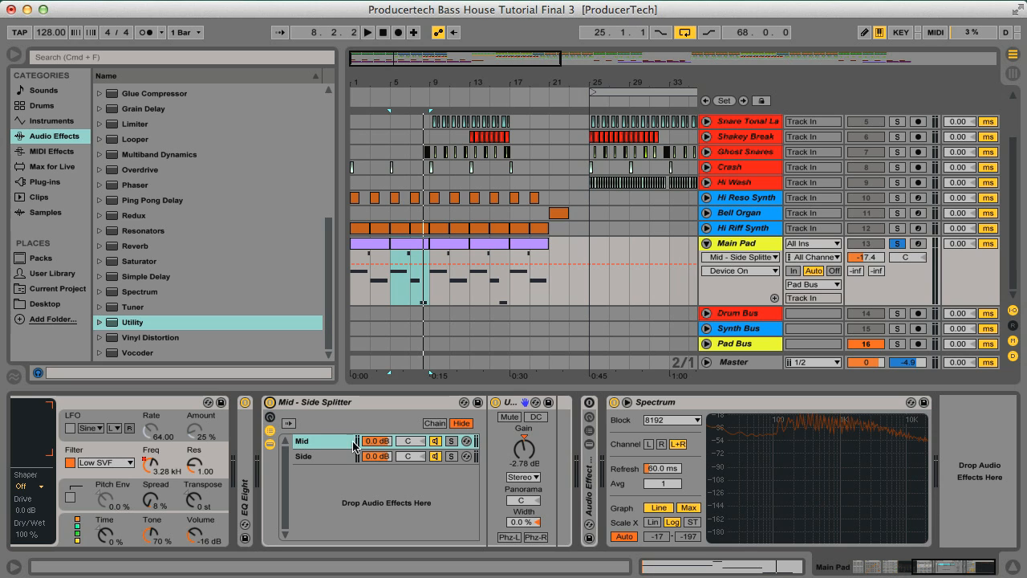
Examine the Utility Gain and Width of the Side and Mid chains in the Mid - Side Splitter rack.
click(312, 458)
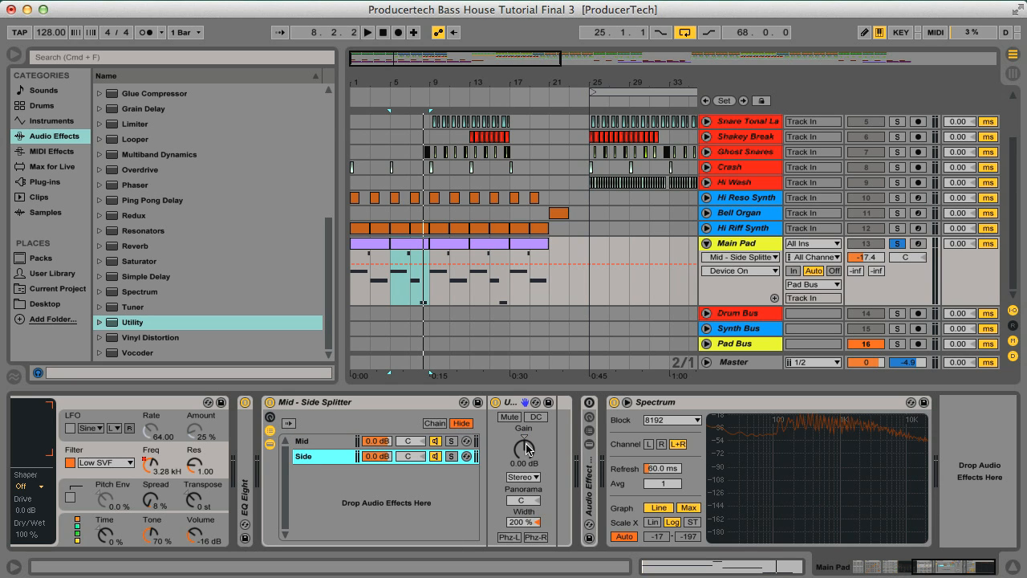
click(308, 444)
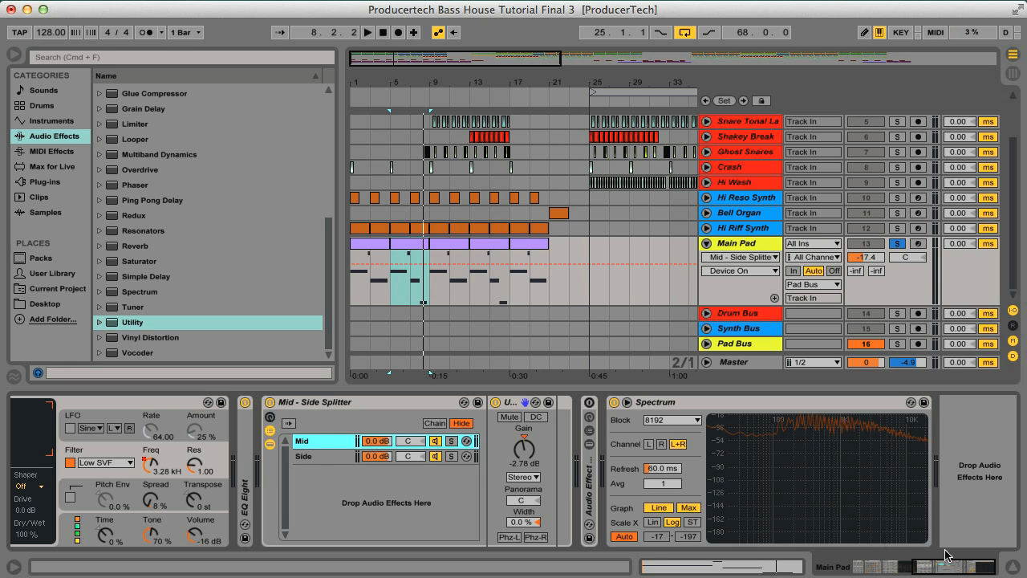
drag(961, 571, 937, 572)
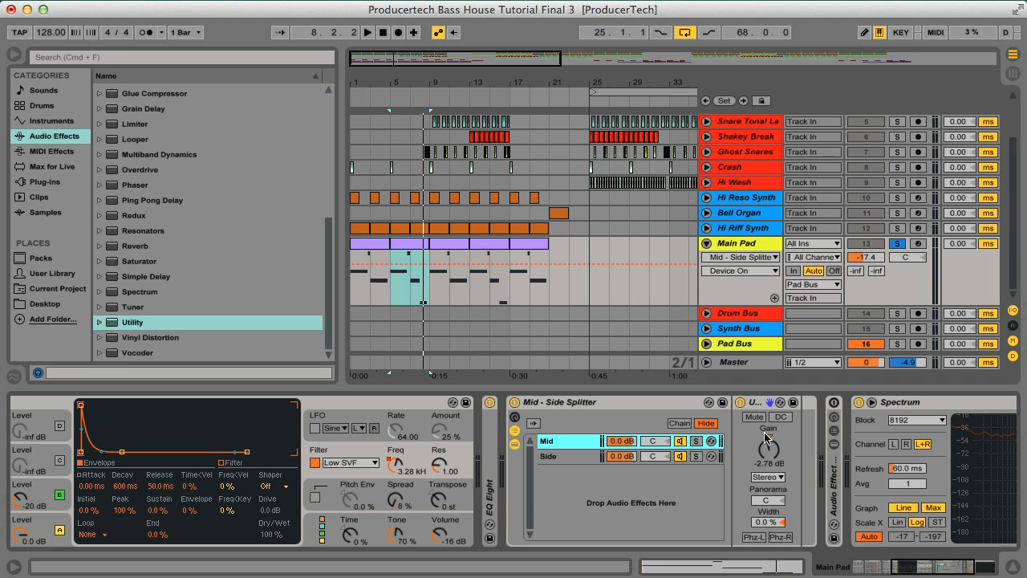
drag(962, 571, 987, 570)
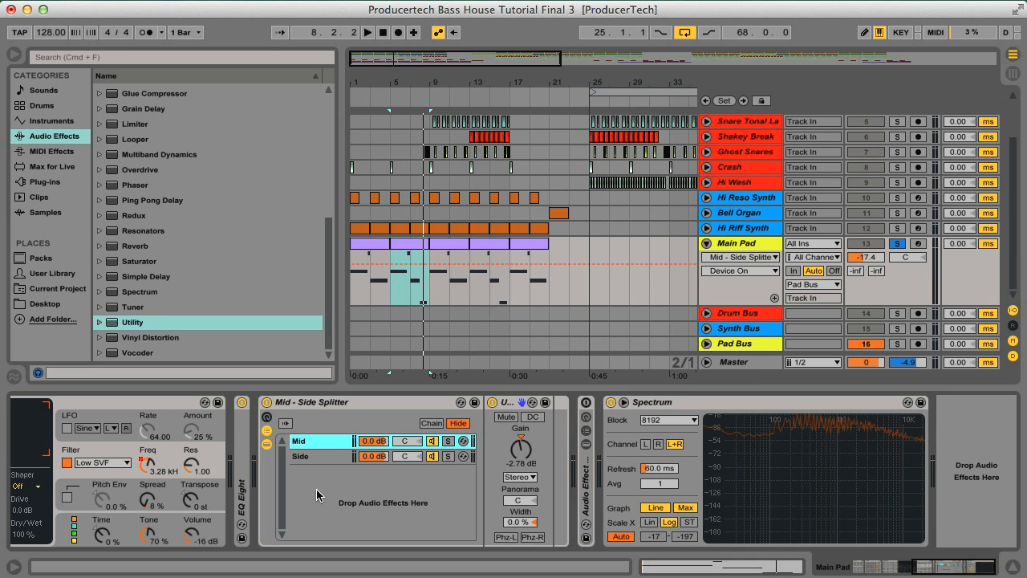
click(316, 461)
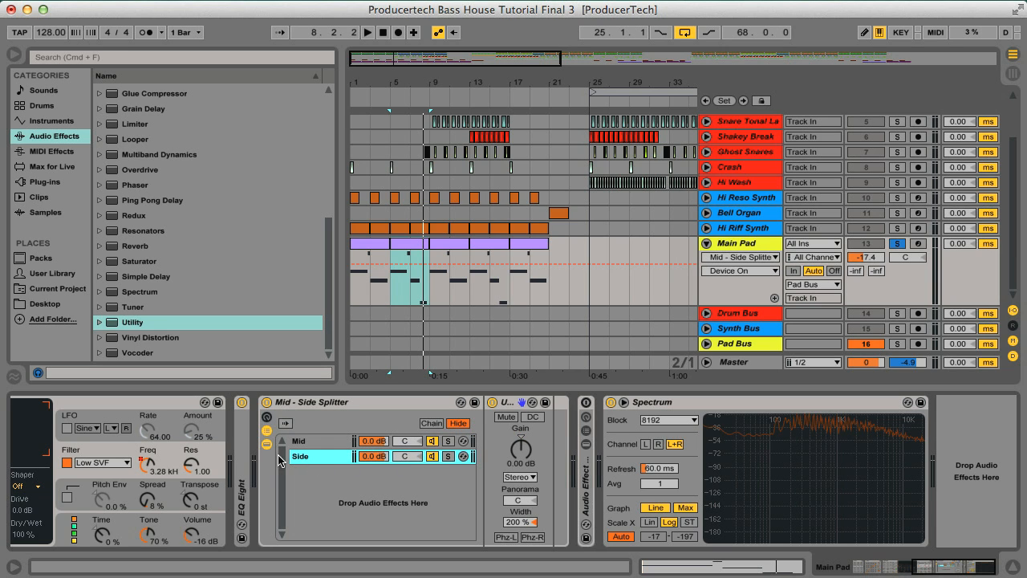
Fold the Mid - Side Splitter rack and unfold it again.
click(357, 407)
double_click(370, 408)
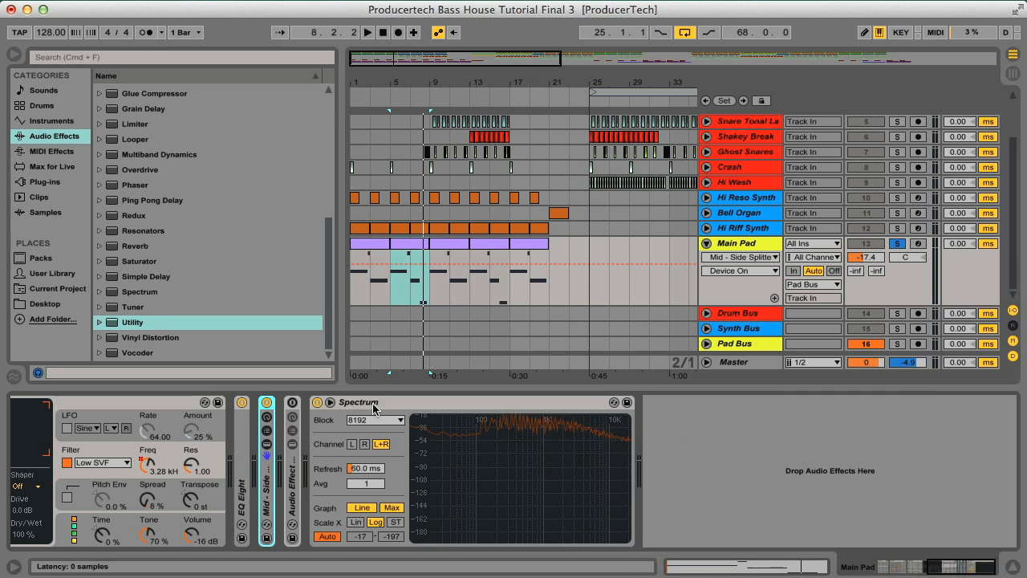
double_click(267, 481)
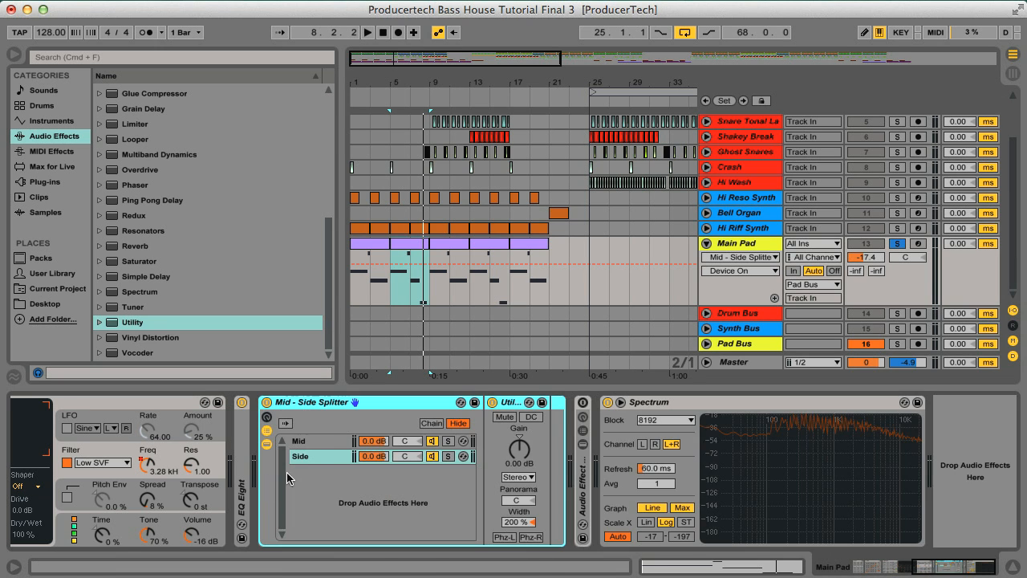